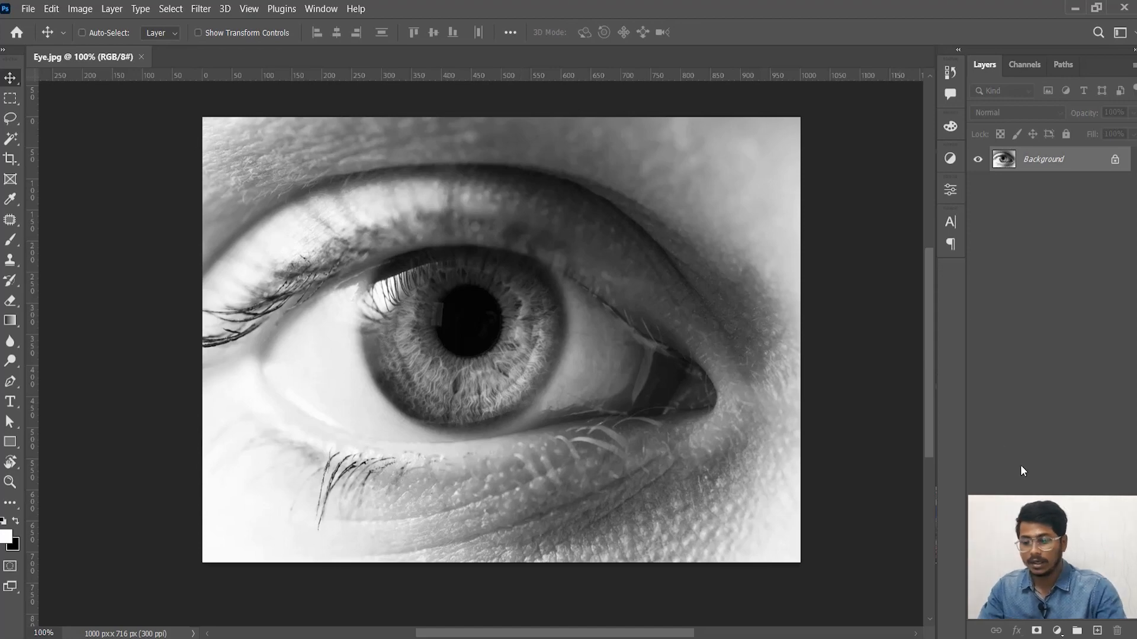
# Add a Curves adjustment layer above the background and raise the RGB curve's midtones steeply to brighten the eye image
pyautogui.click(1056, 631)
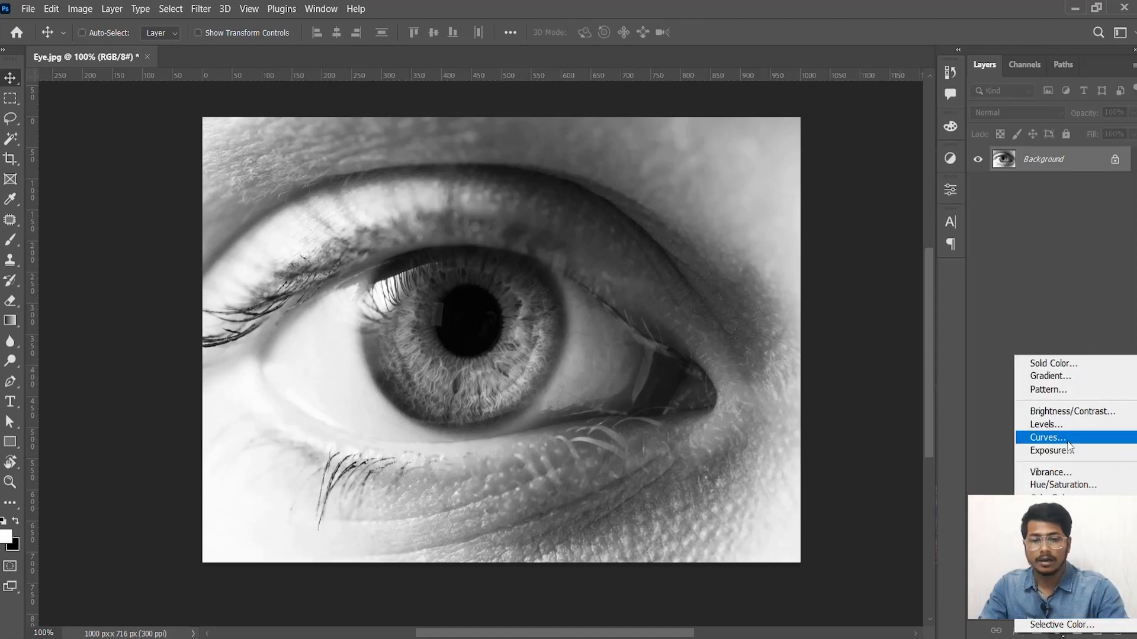
pyautogui.click(1067, 440)
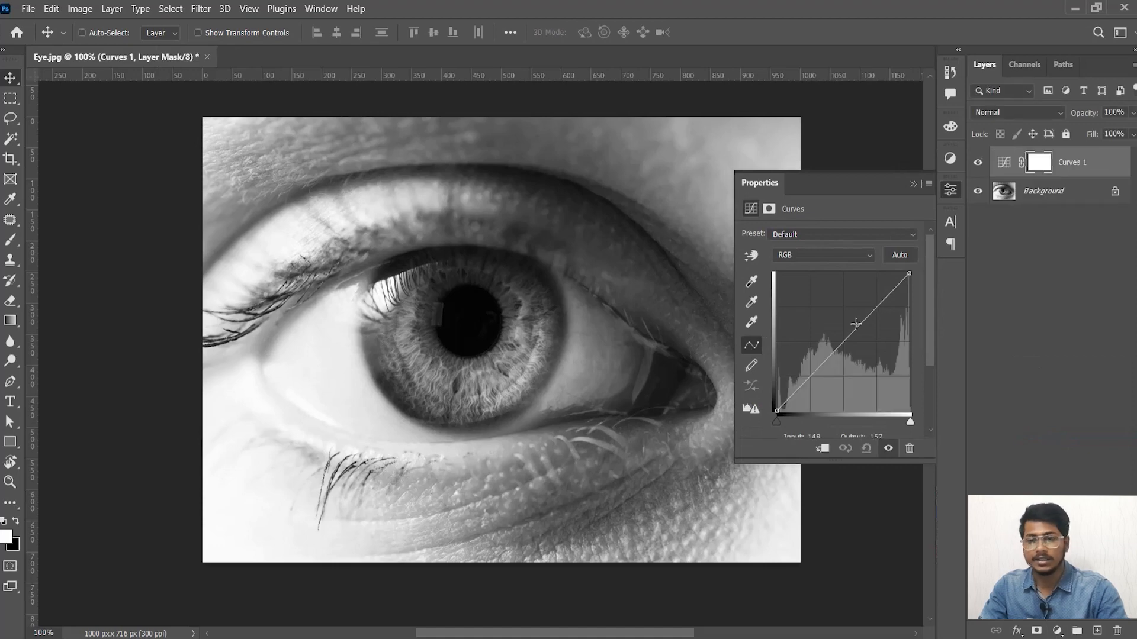
pyautogui.moveTo(856, 326); pyautogui.dragTo(814, 310)
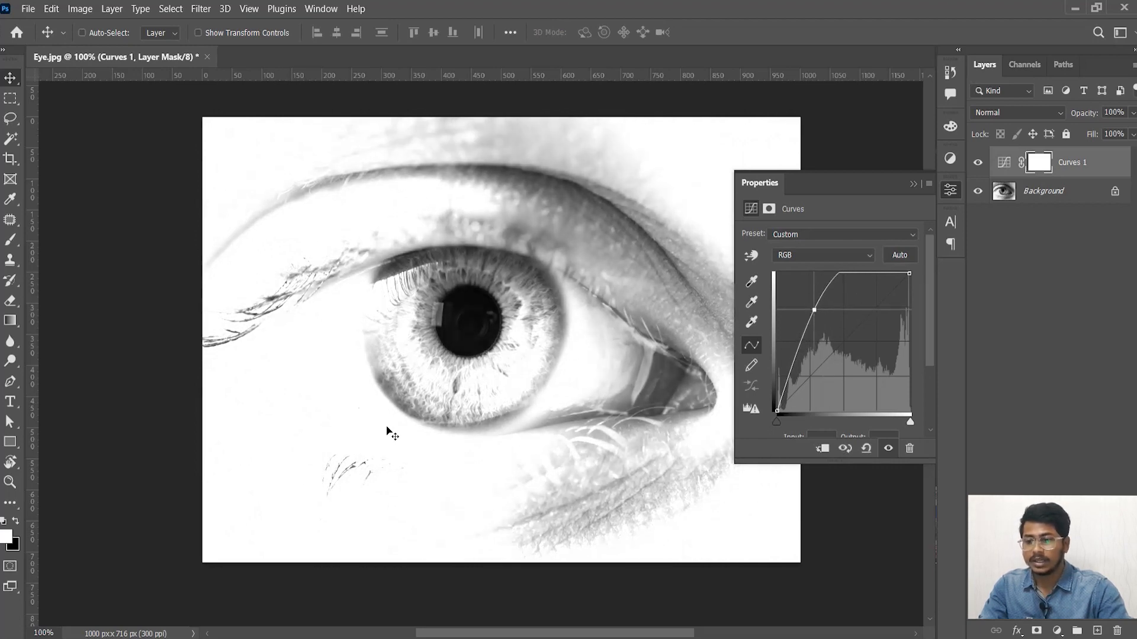
pyautogui.click(954, 190)
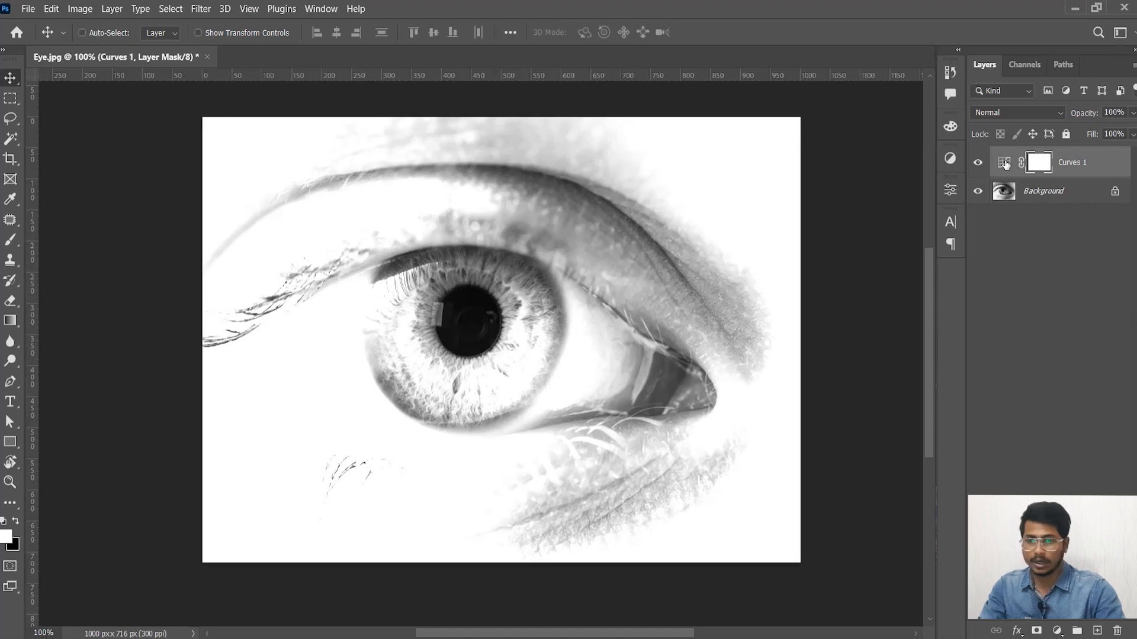
# Invert the Curves mask to black and paint the iris white on it with a 50 px soft brush at 50% opacity
pyautogui.hotkey('ctrl', 'i')
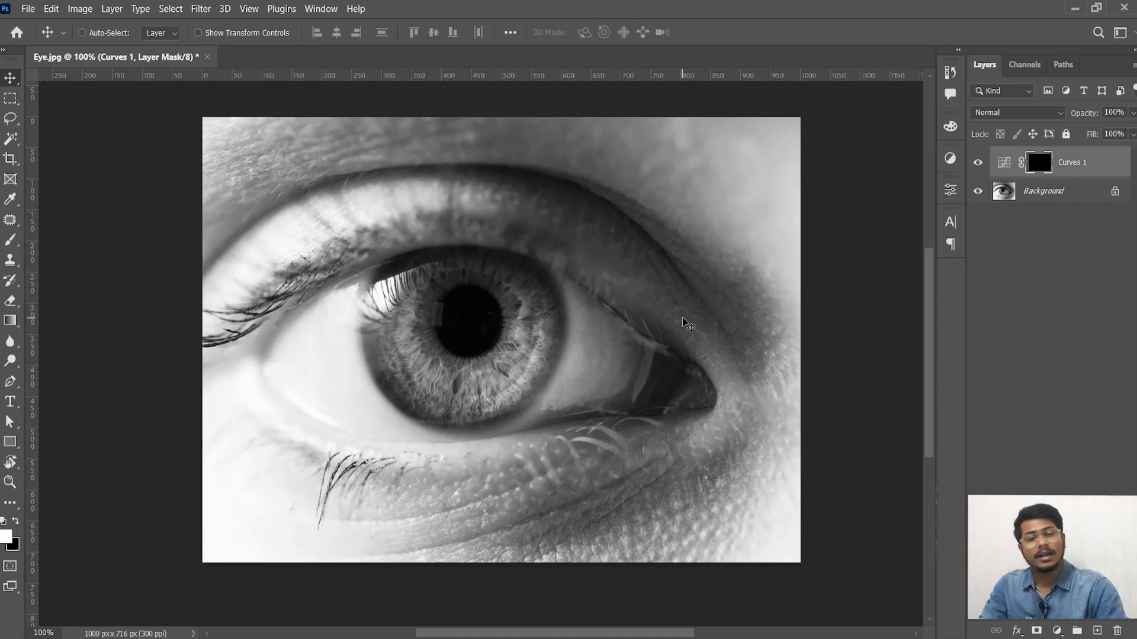
pyautogui.press('b')
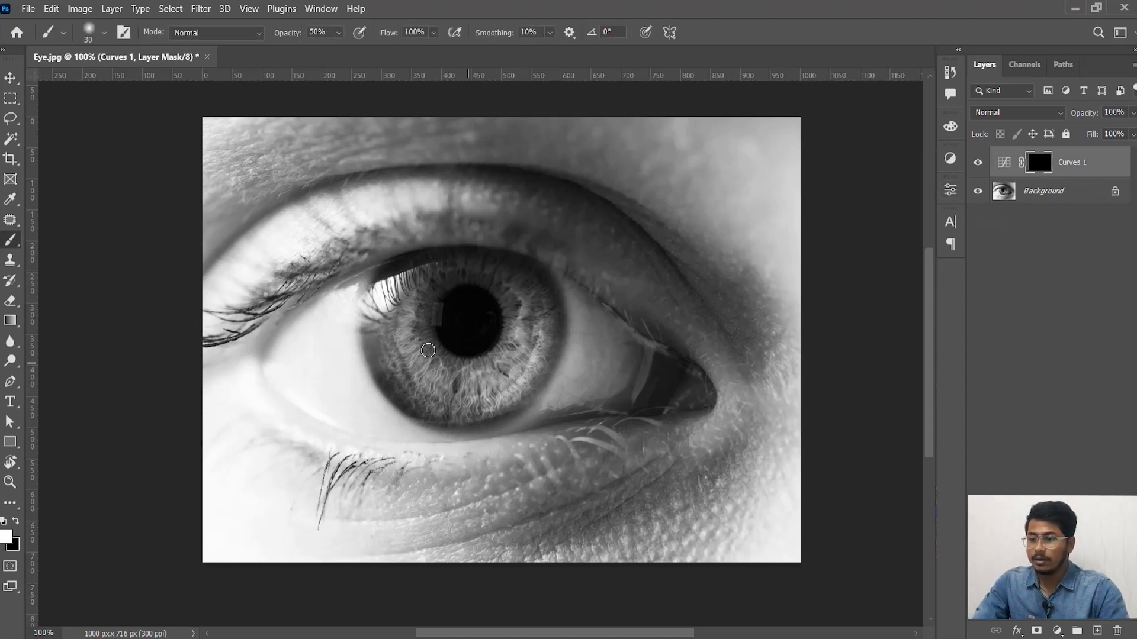
pyautogui.press(']')
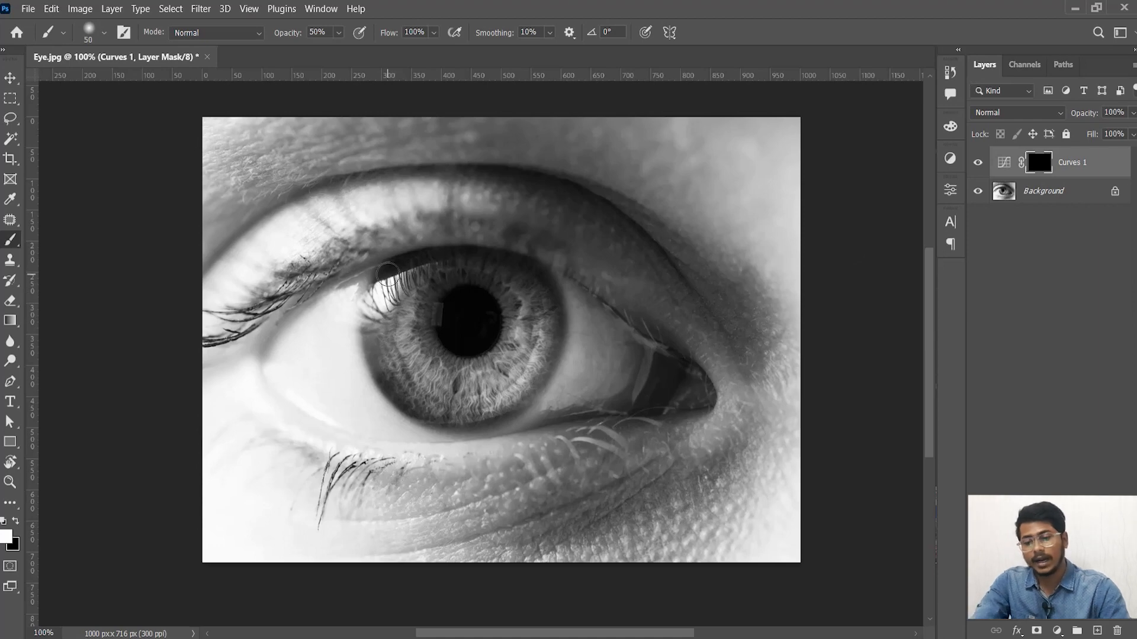
pyautogui.moveTo(379, 304)
pyautogui.mouseDown()
pyautogui.moveTo(398, 318)
pyautogui.moveTo(388, 329)
pyautogui.moveTo(378, 310)
pyautogui.moveTo(383, 363)
pyautogui.moveTo(374, 311)
pyautogui.moveTo(385, 375)
pyautogui.moveTo(414, 400)
pyautogui.moveTo(386, 374)
pyautogui.moveTo(451, 406)
pyautogui.moveTo(405, 398)
pyautogui.moveTo(425, 404)
pyautogui.moveTo(386, 376)
pyautogui.moveTo(477, 399)
pyautogui.moveTo(512, 375)
pyautogui.moveTo(461, 395)
pyautogui.moveTo(559, 300)
pyautogui.moveTo(445, 329)
pyautogui.moveTo(406, 304)
pyautogui.moveTo(434, 287)
pyautogui.moveTo(430, 262)
pyautogui.moveTo(446, 279)
pyautogui.moveTo(386, 281)
pyautogui.moveTo(487, 268)
pyautogui.moveTo(446, 264)
pyautogui.moveTo(507, 295)
pyautogui.moveTo(504, 267)
pyautogui.moveTo(527, 287)
pyautogui.moveTo(525, 273)
pyautogui.moveTo(545, 341)
pyautogui.moveTo(514, 384)
pyautogui.moveTo(543, 311)
pyautogui.moveTo(527, 373)
pyautogui.moveTo(450, 415)
pyautogui.mouseUp()
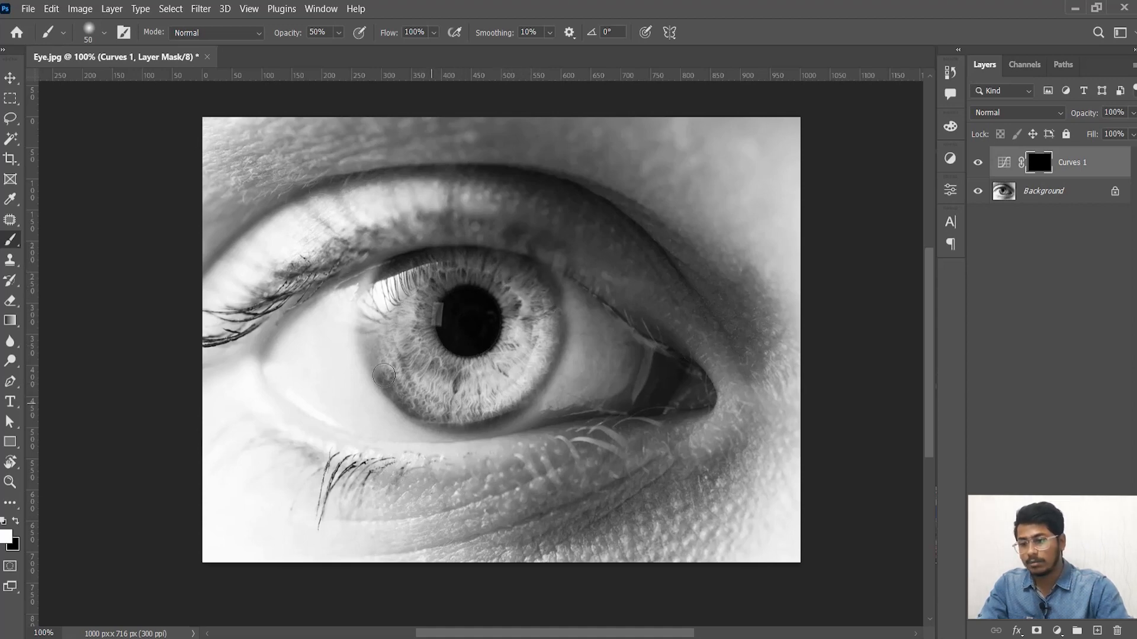
pyautogui.moveTo(382, 276); pyautogui.dragTo(458, 262)
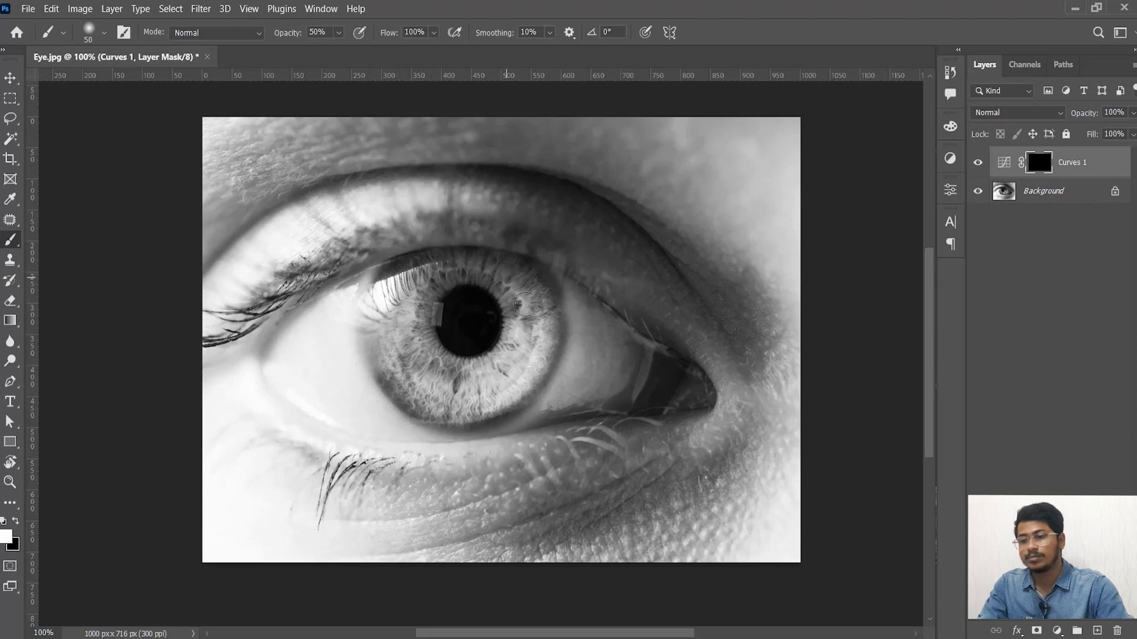
pyautogui.moveTo(443, 379); pyautogui.dragTo(441, 354)
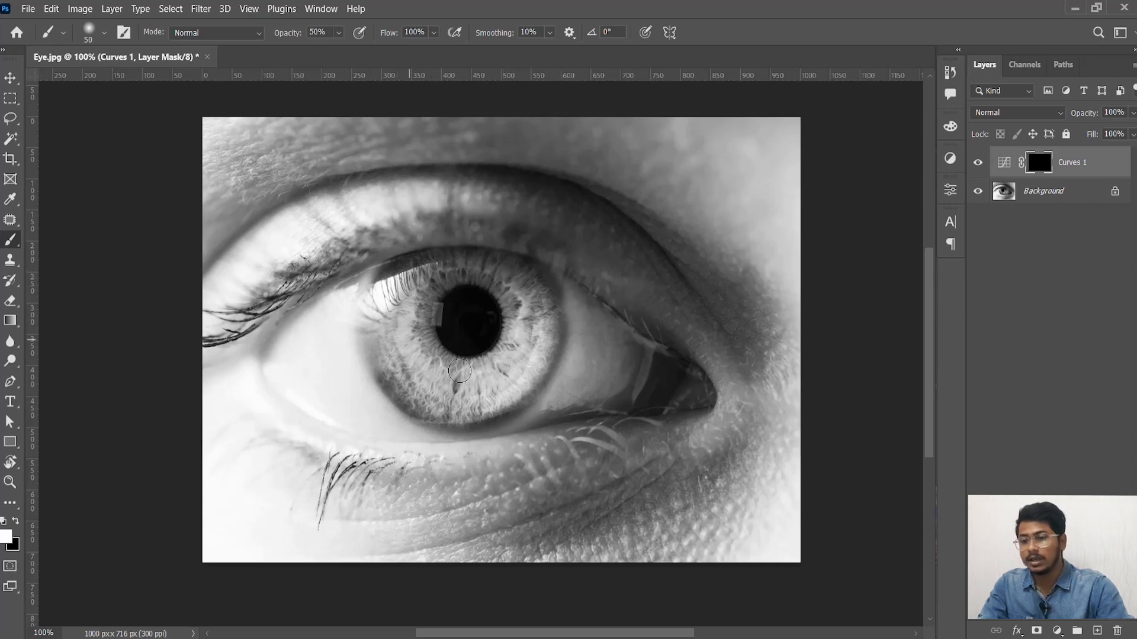
# Enlarge the brush to 150 px and paint over the whole iris on the mask, raising the brush opacity to 100%
pyautogui.press(']')
pyautogui.press(']')
pyautogui.press(']')
pyautogui.press(']')
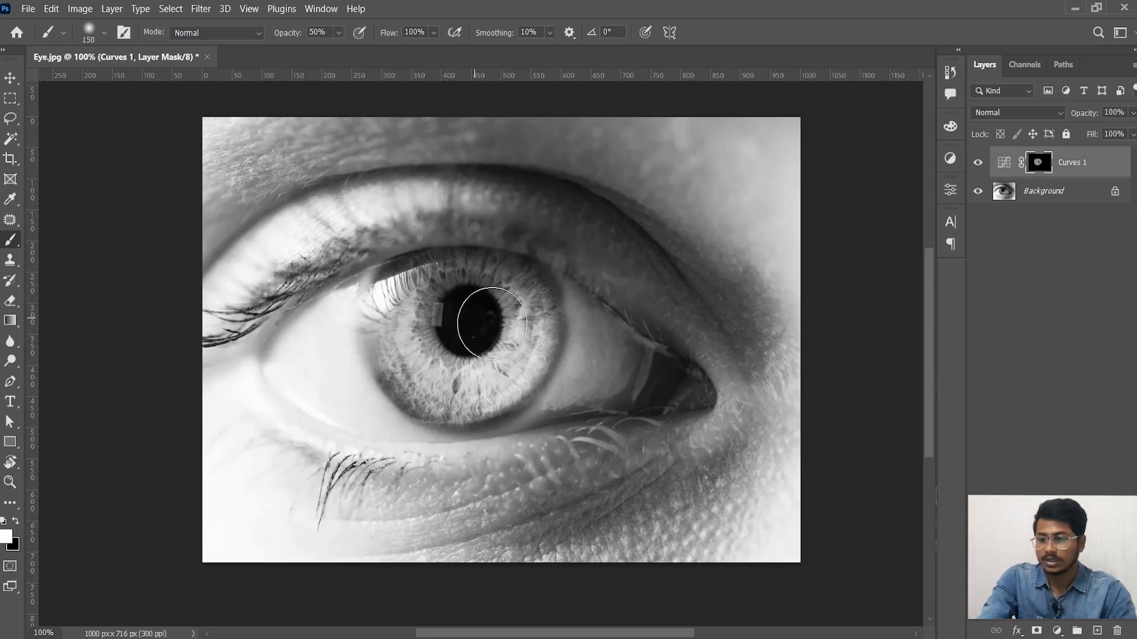
pyautogui.moveTo(475, 371)
pyautogui.mouseDown()
pyautogui.moveTo(529, 318)
pyautogui.moveTo(415, 344)
pyautogui.moveTo(429, 297)
pyautogui.moveTo(528, 325)
pyautogui.moveTo(449, 380)
pyautogui.moveTo(406, 267)
pyautogui.moveTo(439, 310)
pyautogui.moveTo(464, 280)
pyautogui.mouseUp()
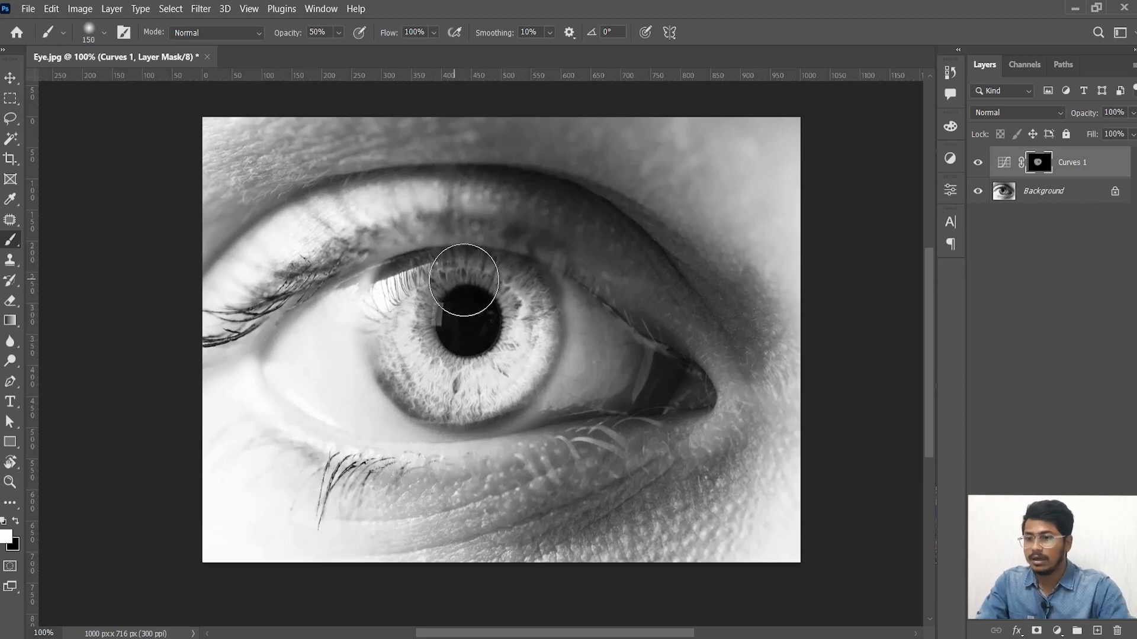
pyautogui.press('0')
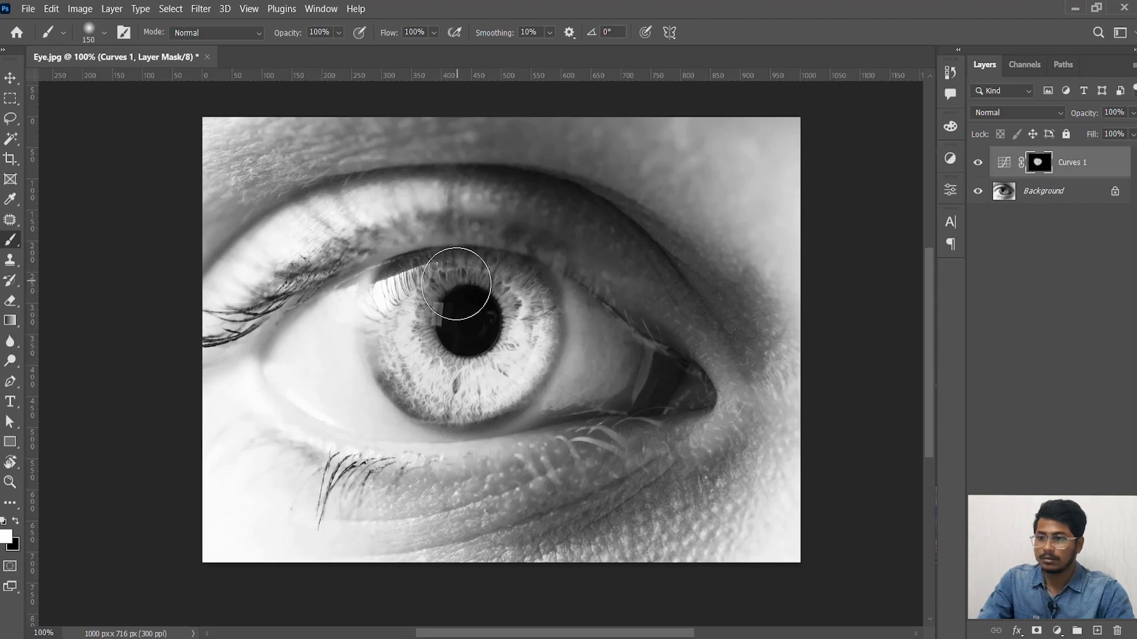
pyautogui.moveTo(462, 318)
pyautogui.mouseDown()
pyautogui.moveTo(475, 317)
pyautogui.moveTo(403, 305)
pyautogui.moveTo(502, 346)
pyautogui.moveTo(526, 340)
pyautogui.moveTo(426, 368)
pyautogui.moveTo(420, 278)
pyautogui.moveTo(474, 300)
pyautogui.moveTo(435, 391)
pyautogui.moveTo(450, 363)
pyautogui.mouseUp()
pyautogui.hotkey('ctrl', 'z')
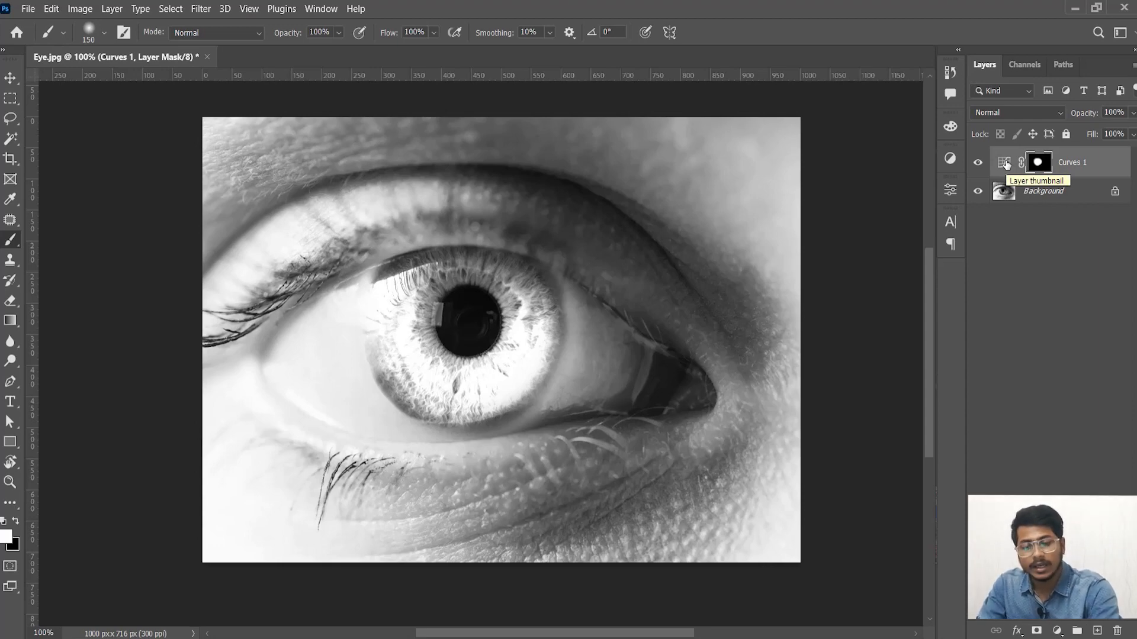
# Display the Curves mask as a red overlay and paint black around the outside of the iris to remove the spill
pyautogui.press('\\')
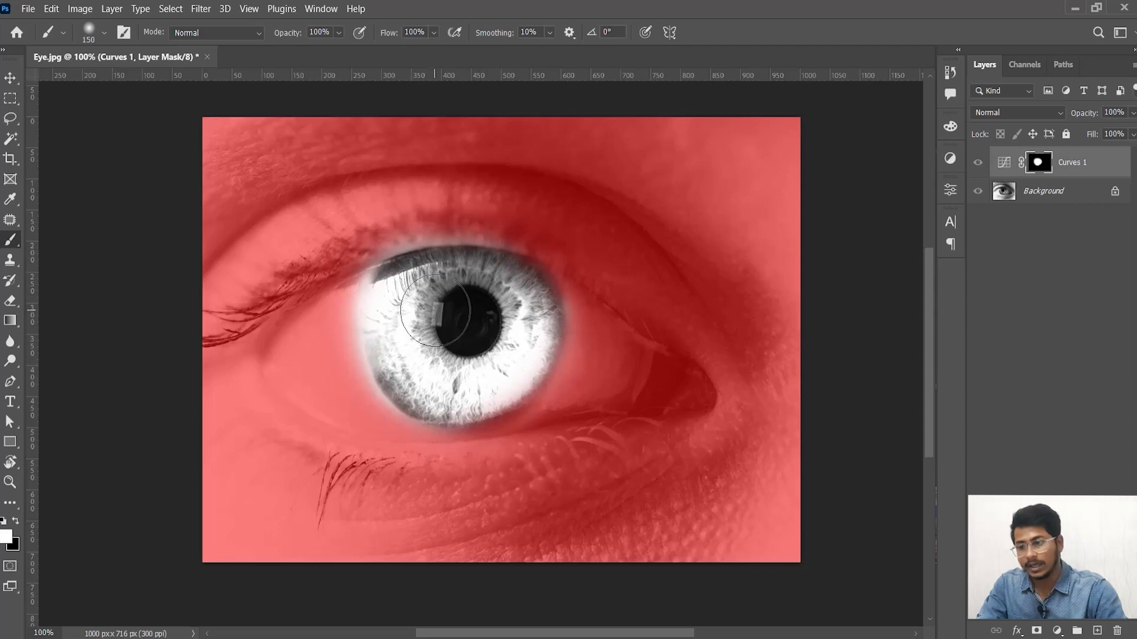
pyautogui.press('x')
pyautogui.moveTo(402, 290)
pyautogui.mouseDown()
pyautogui.moveTo(392, 311)
pyautogui.moveTo(401, 302)
pyautogui.mouseUp()
pyautogui.hotkey('ctrl', 'z')
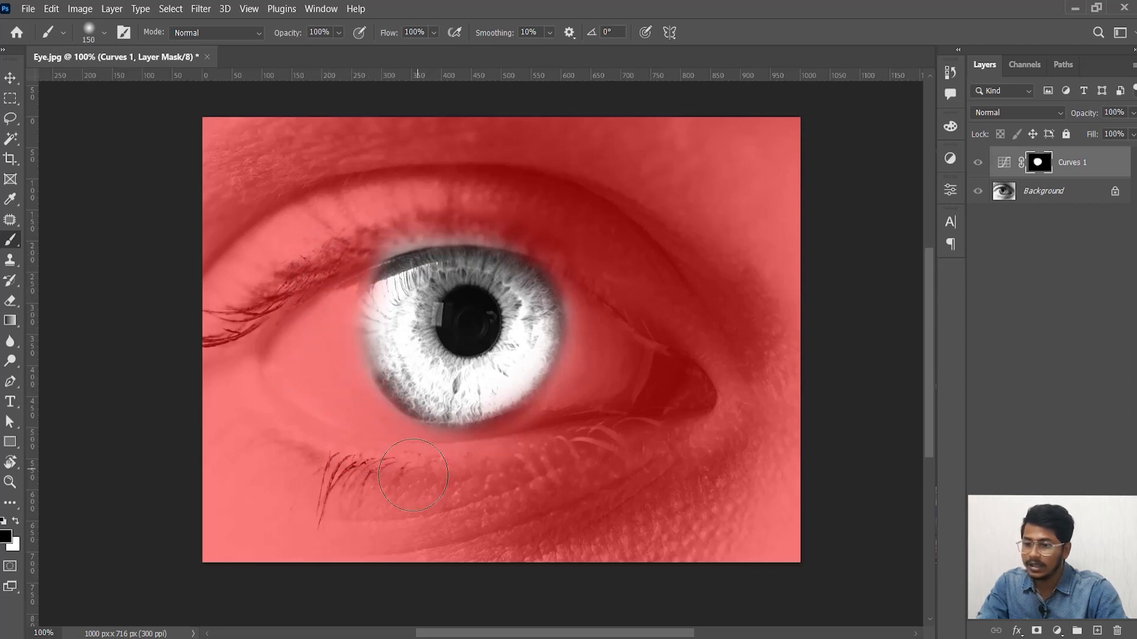
pyautogui.moveTo(569, 441)
pyautogui.mouseDown()
pyautogui.moveTo(593, 408)
pyautogui.moveTo(600, 415)
pyautogui.moveTo(613, 296)
pyautogui.moveTo(605, 264)
pyautogui.moveTo(573, 240)
pyautogui.mouseUp()
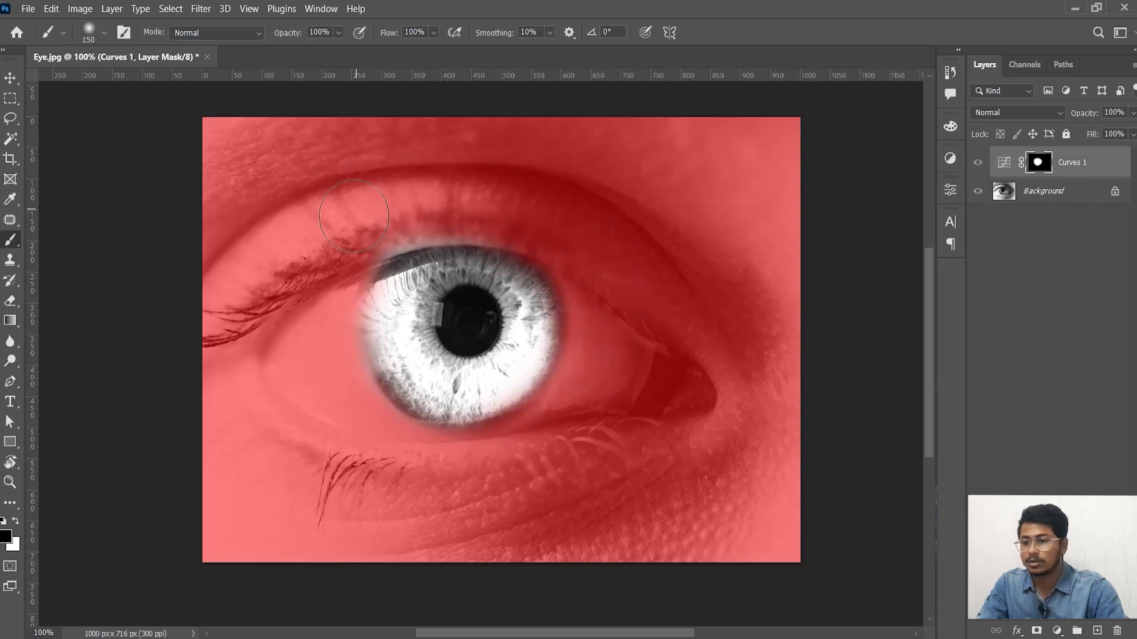
pyautogui.moveTo(354, 216)
pyautogui.mouseDown()
pyautogui.moveTo(473, 198)
pyautogui.moveTo(323, 192)
pyautogui.moveTo(309, 203)
pyautogui.moveTo(363, 237)
pyautogui.moveTo(341, 230)
pyautogui.mouseUp()
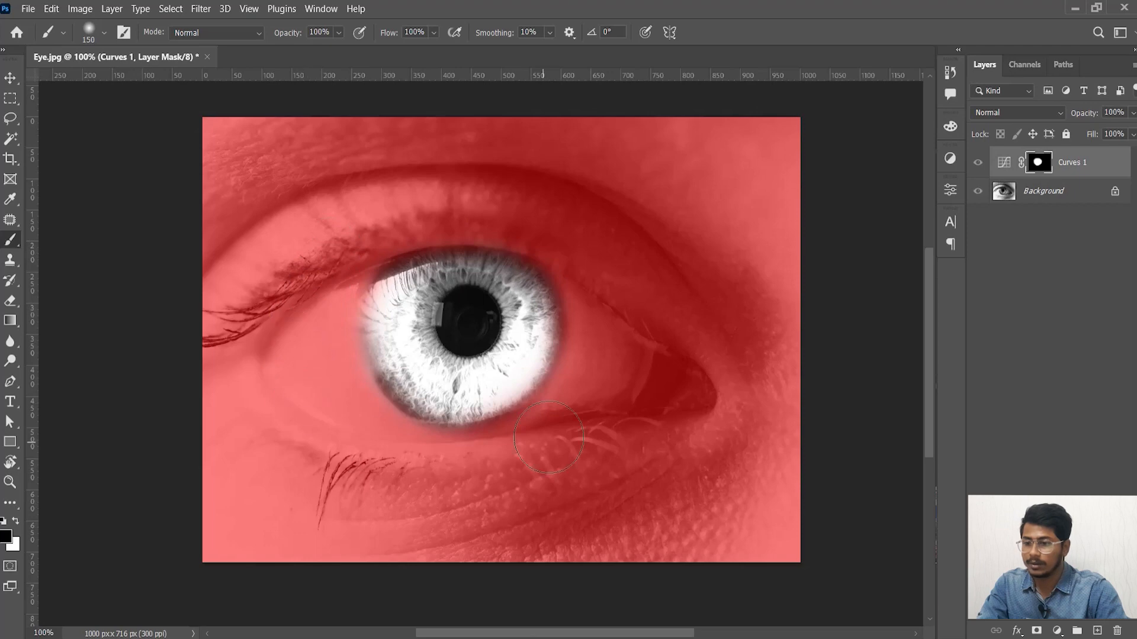
# Reduce the brush to 45 px and paint white along the inner edge of the iris to fill the mask gaps
pyautogui.press('[')
pyautogui.press('[')
pyautogui.press('[')
pyautogui.press('[')
pyautogui.press('[')
pyautogui.press('[')
pyautogui.press('[')
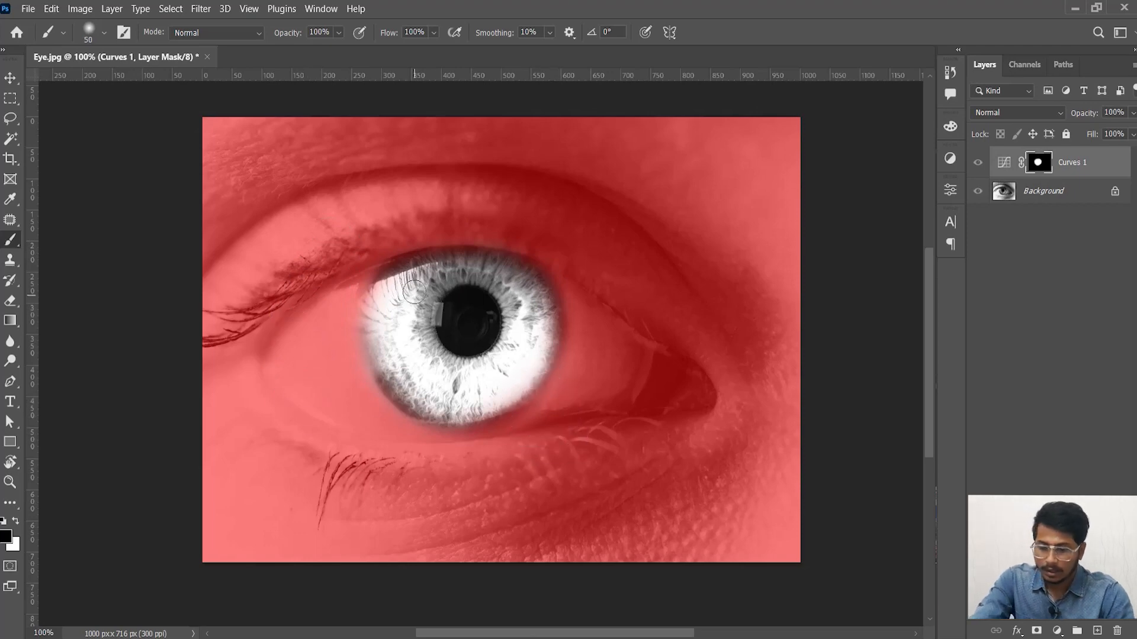
pyautogui.press('[')
pyautogui.press('x')
pyautogui.moveTo(403, 282)
pyautogui.mouseDown()
pyautogui.moveTo(424, 260)
pyautogui.moveTo(394, 276)
pyautogui.moveTo(458, 258)
pyautogui.mouseUp()
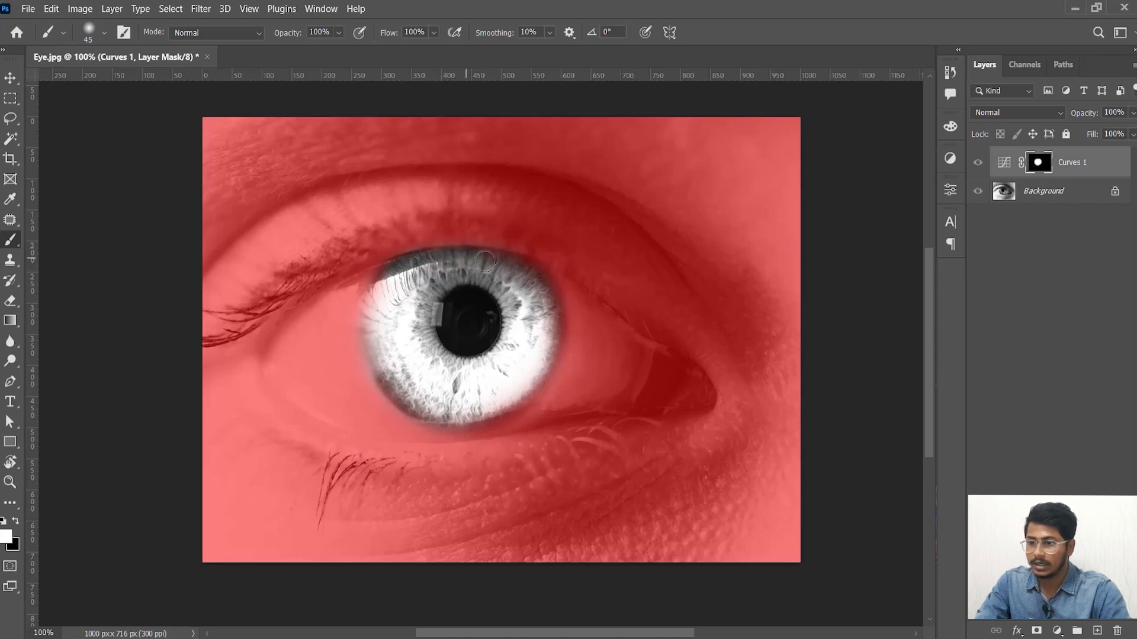
pyautogui.moveTo(545, 311)
pyautogui.mouseDown()
pyautogui.moveTo(510, 397)
pyautogui.moveTo(476, 412)
pyautogui.moveTo(438, 408)
pyautogui.moveTo(393, 376)
pyautogui.moveTo(387, 278)
pyautogui.moveTo(368, 298)
pyautogui.moveTo(405, 371)
pyautogui.mouseUp()
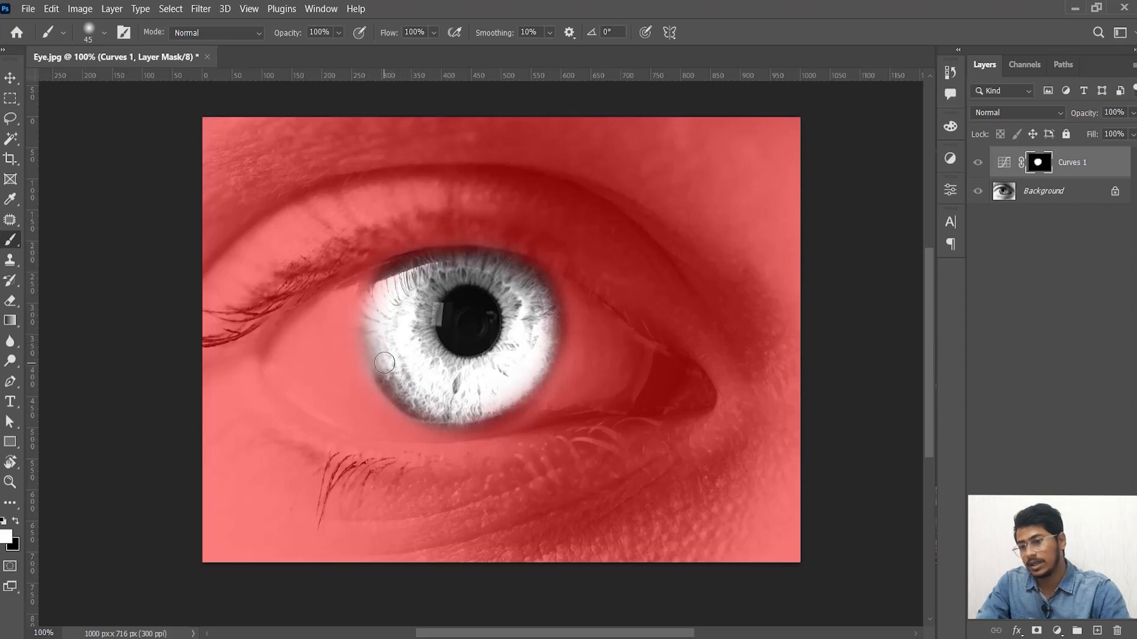
pyautogui.moveTo(383, 366)
pyautogui.mouseDown()
pyautogui.moveTo(364, 322)
pyautogui.moveTo(373, 293)
pyautogui.moveTo(402, 277)
pyautogui.mouseUp()
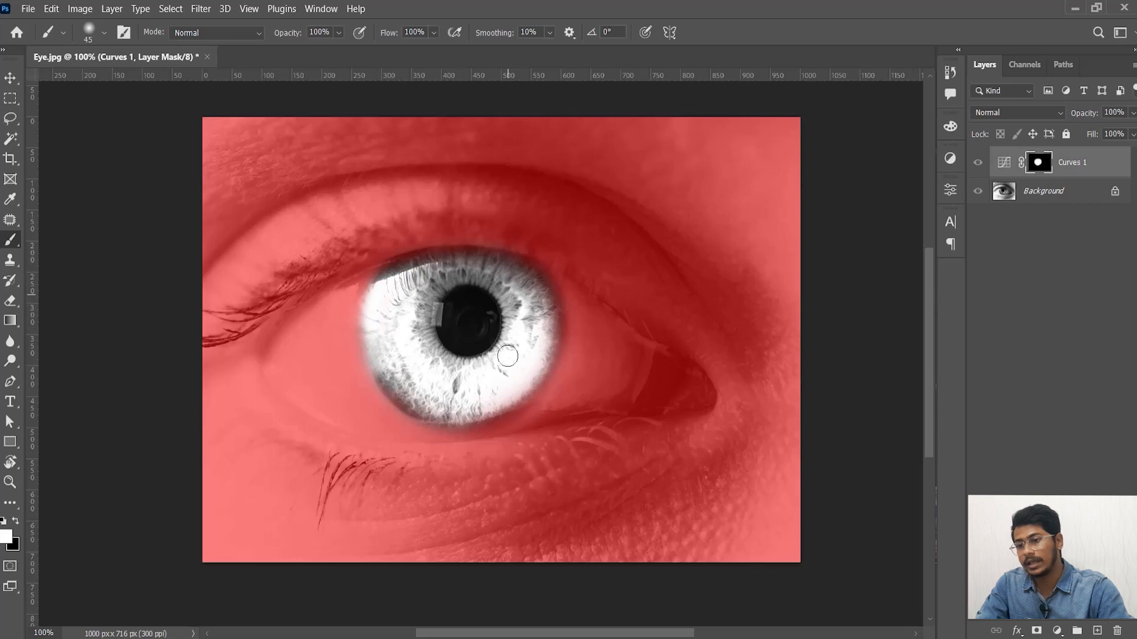
pyautogui.moveTo(538, 311)
pyautogui.mouseDown()
pyautogui.moveTo(513, 385)
pyautogui.moveTo(452, 406)
pyautogui.mouseUp()
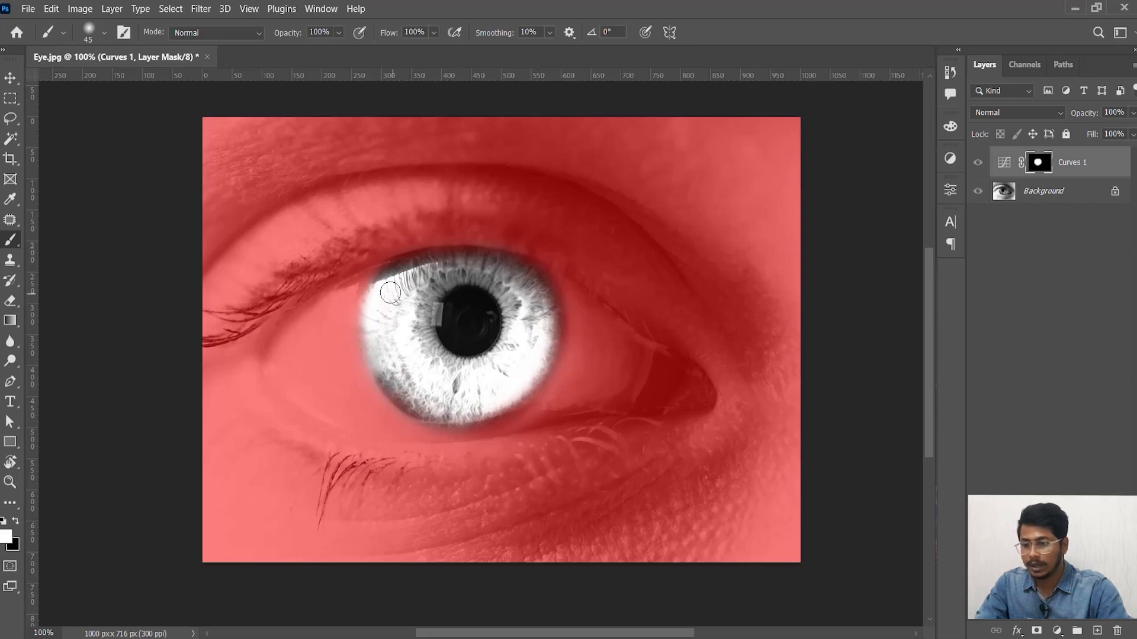
pyautogui.moveTo(390, 292); pyautogui.dragTo(384, 286)
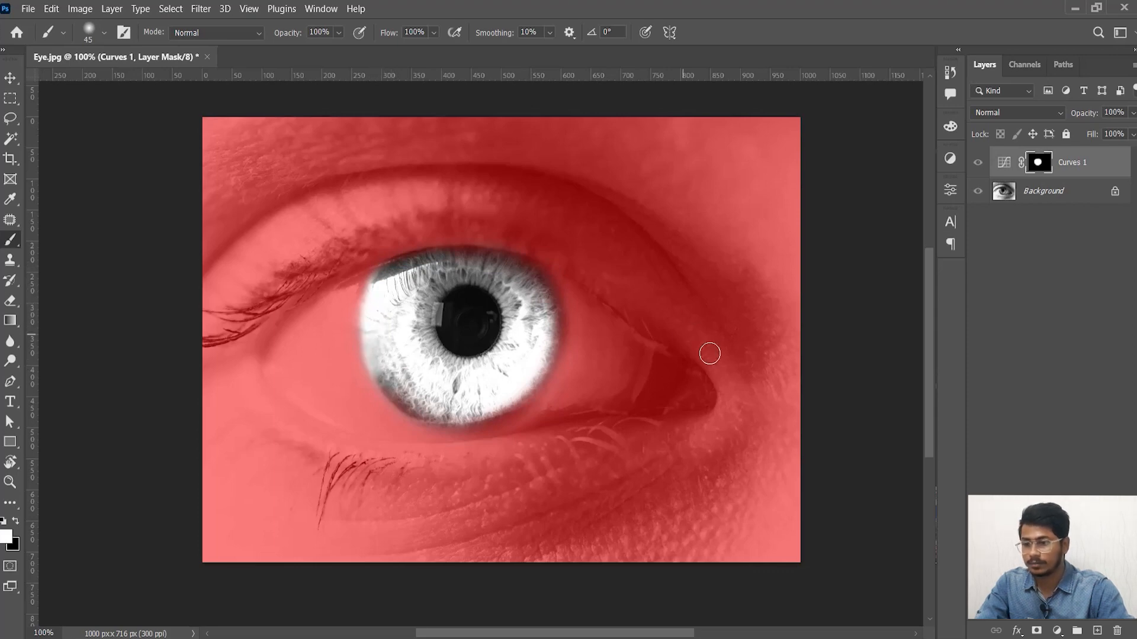
# Hide the mask overlay and compare the eye with the Curves layer switched off and on
pyautogui.press('\\')
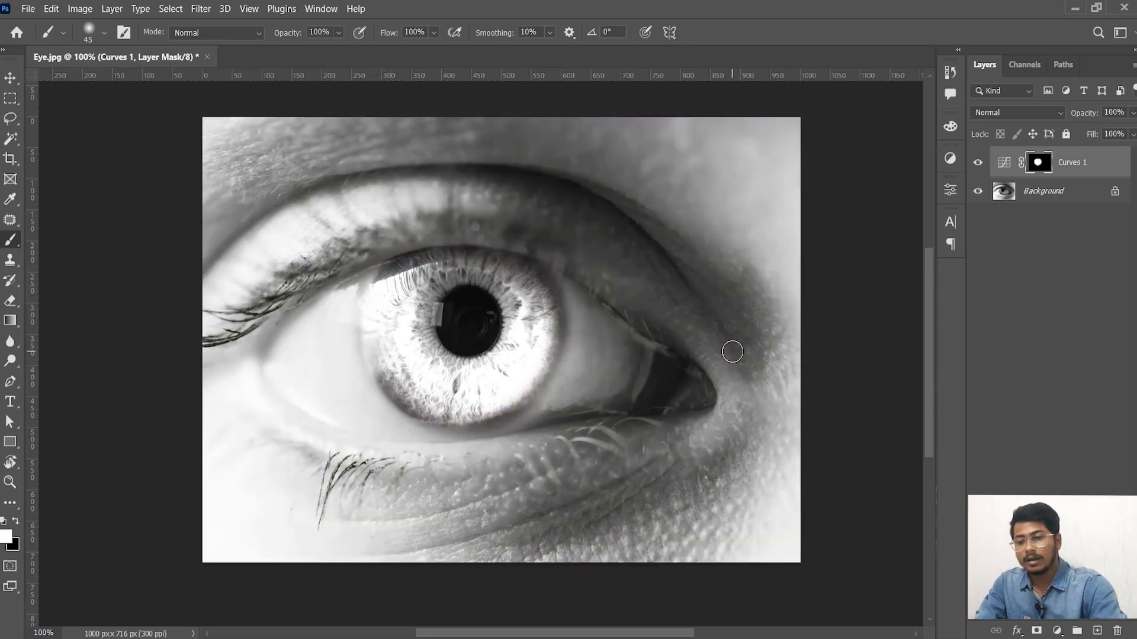
pyautogui.scroll(-1, 733, 352)
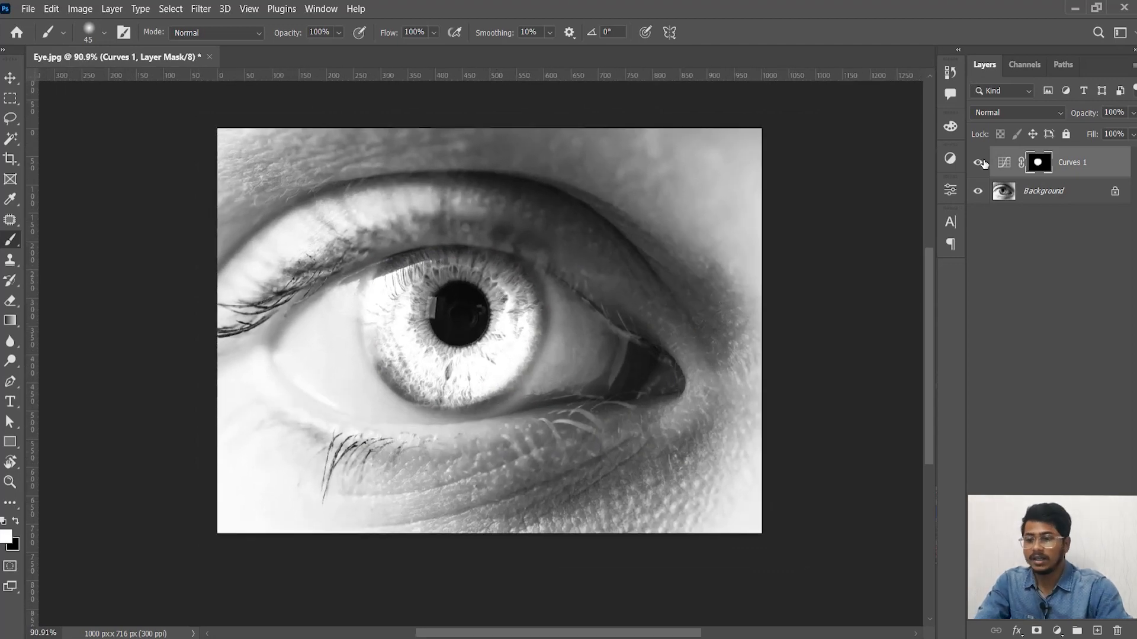
pyautogui.click(979, 163)
pyautogui.click(978, 163)
pyautogui.scroll(-1, 334, 341)
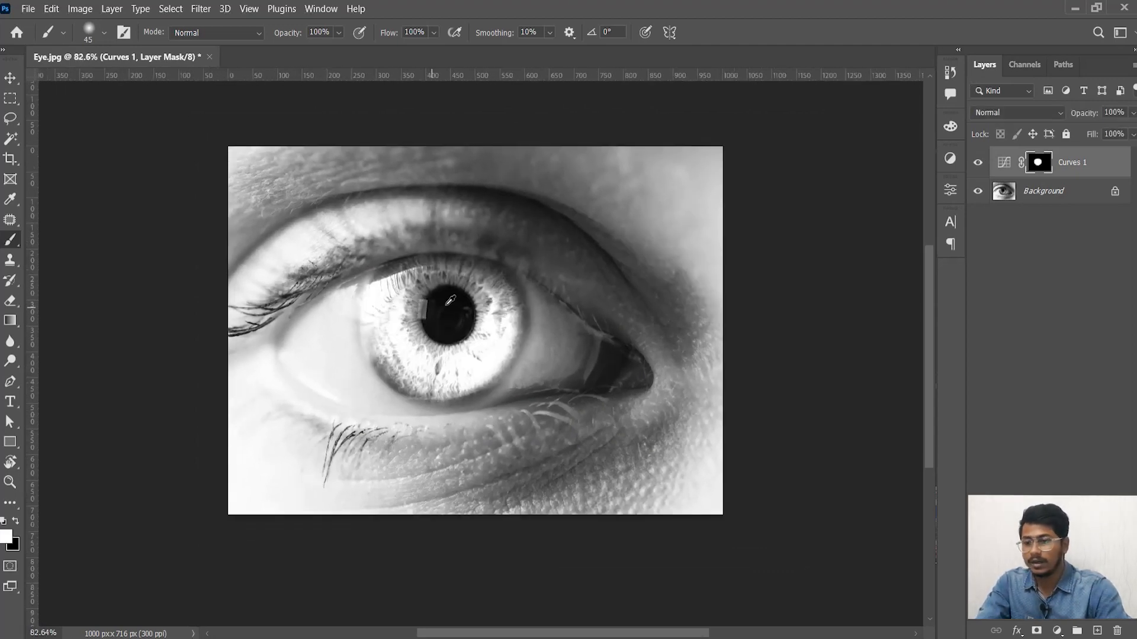
pyautogui.scroll(1, 452, 302)
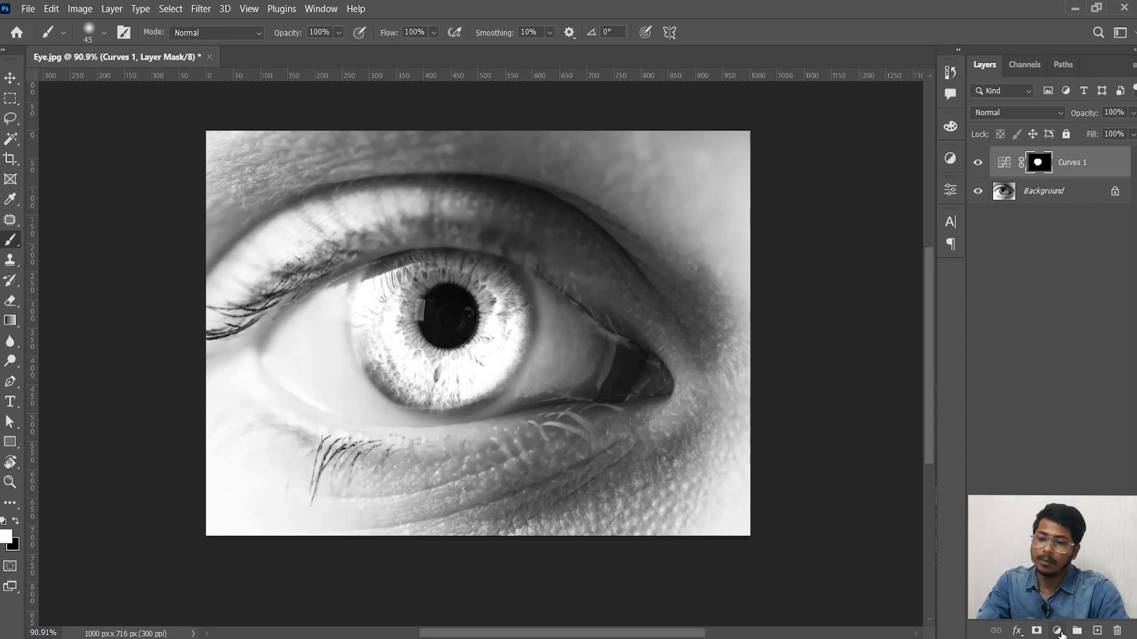
# Add a Solid Color fill layer in turquoise #2fffdf and set its blend mode to Multiply
pyautogui.click(1058, 631)
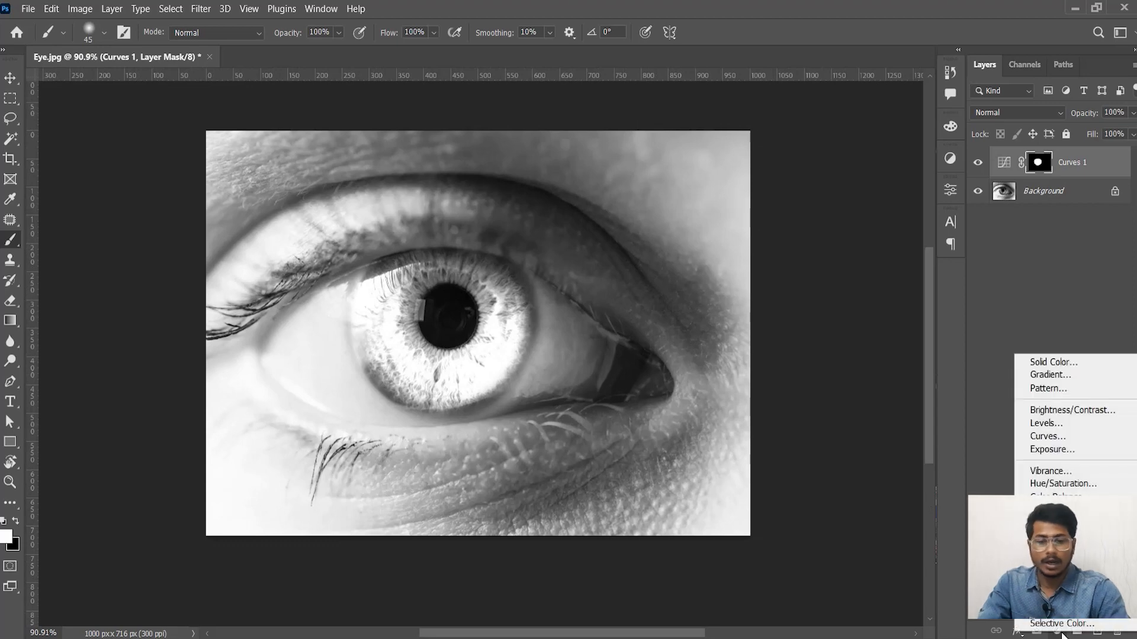
pyautogui.click(1052, 362)
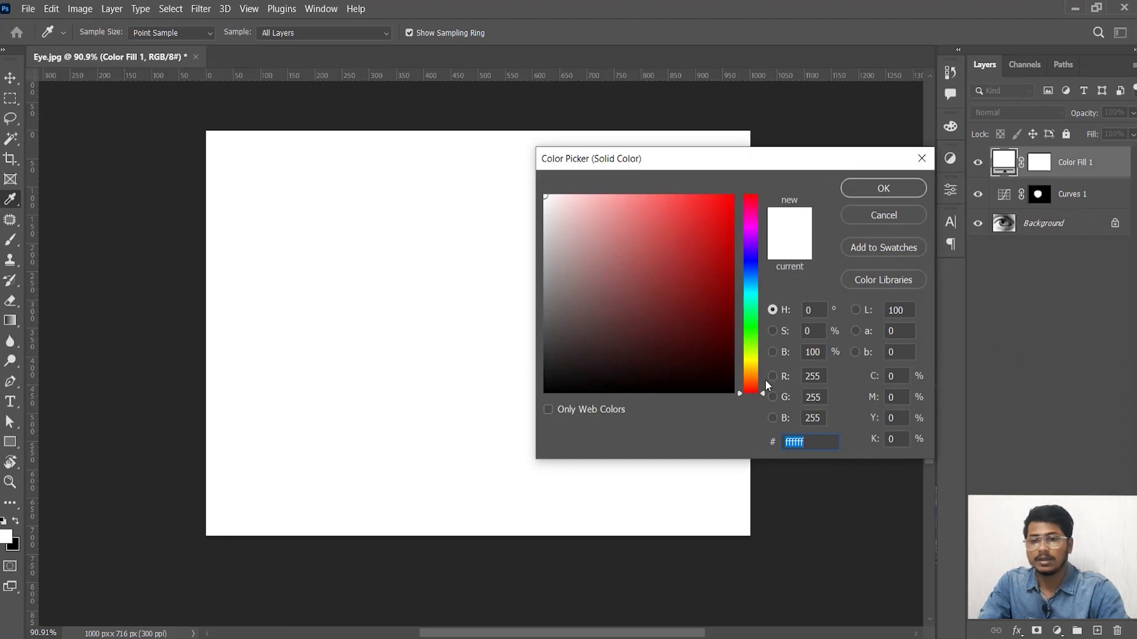
pyautogui.moveTo(763, 379); pyautogui.dragTo(754, 299)
pyautogui.click(699, 194)
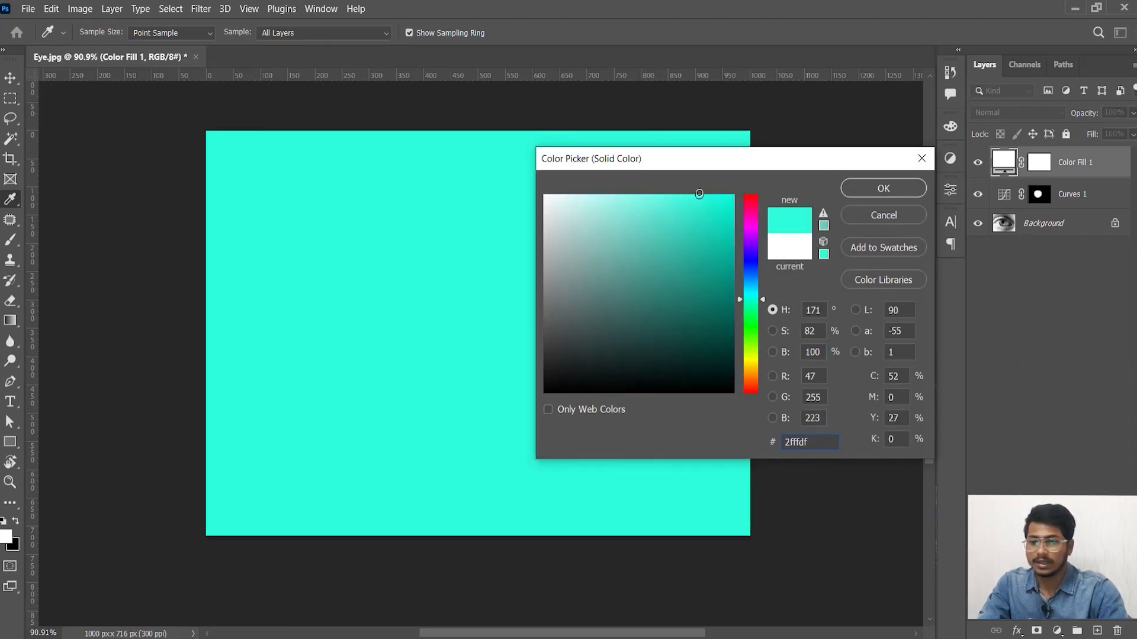
pyautogui.click(875, 188)
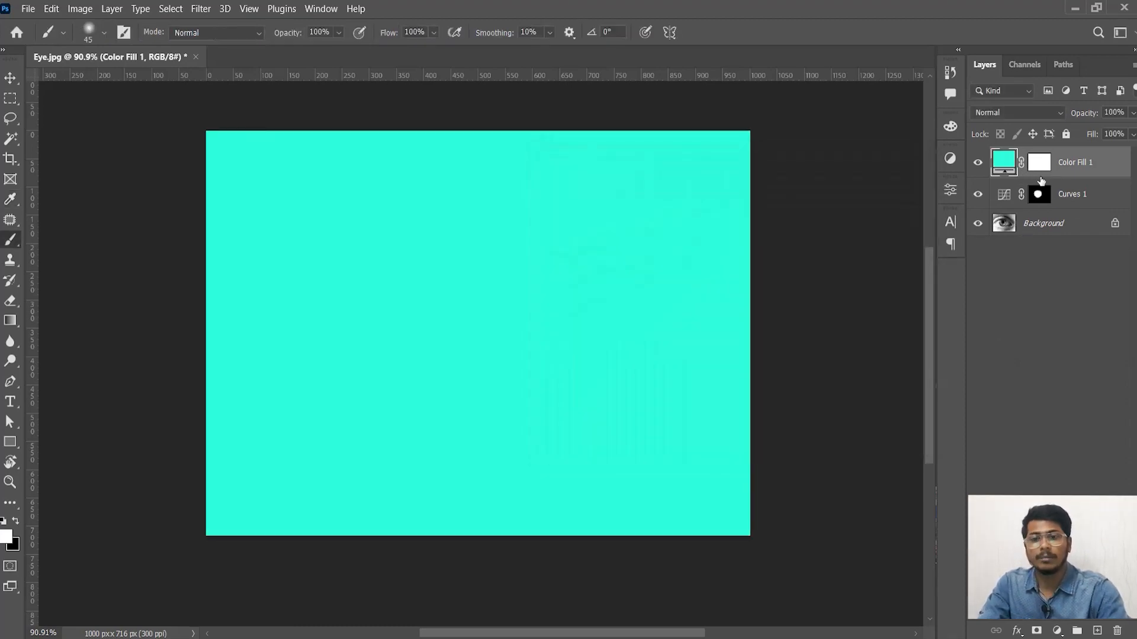
pyautogui.click(1010, 111)
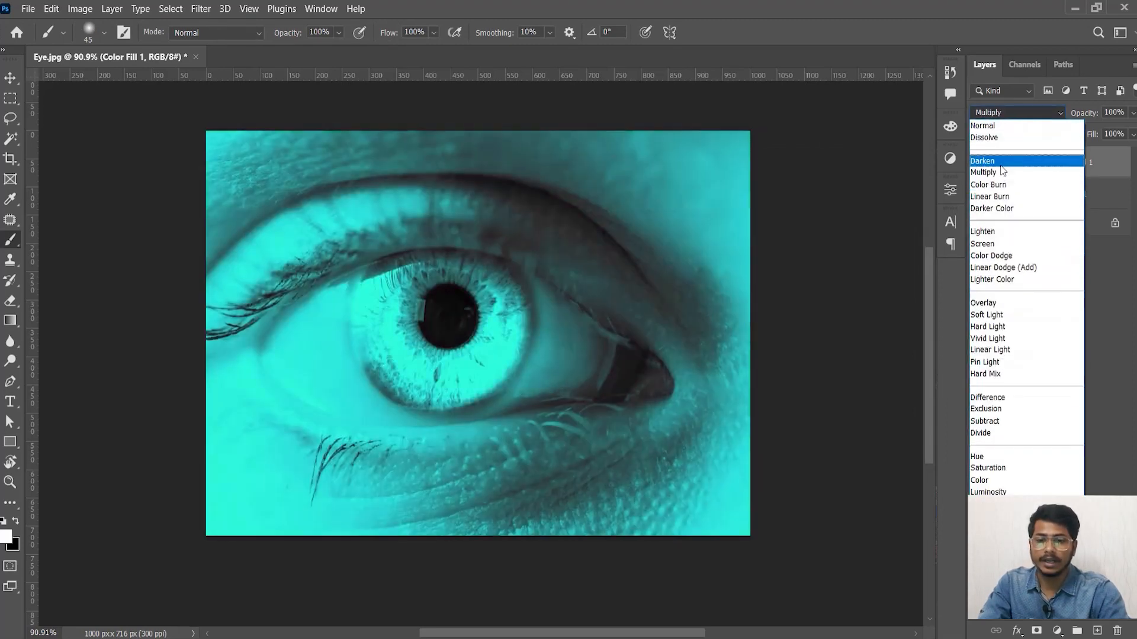
pyautogui.click(1002, 172)
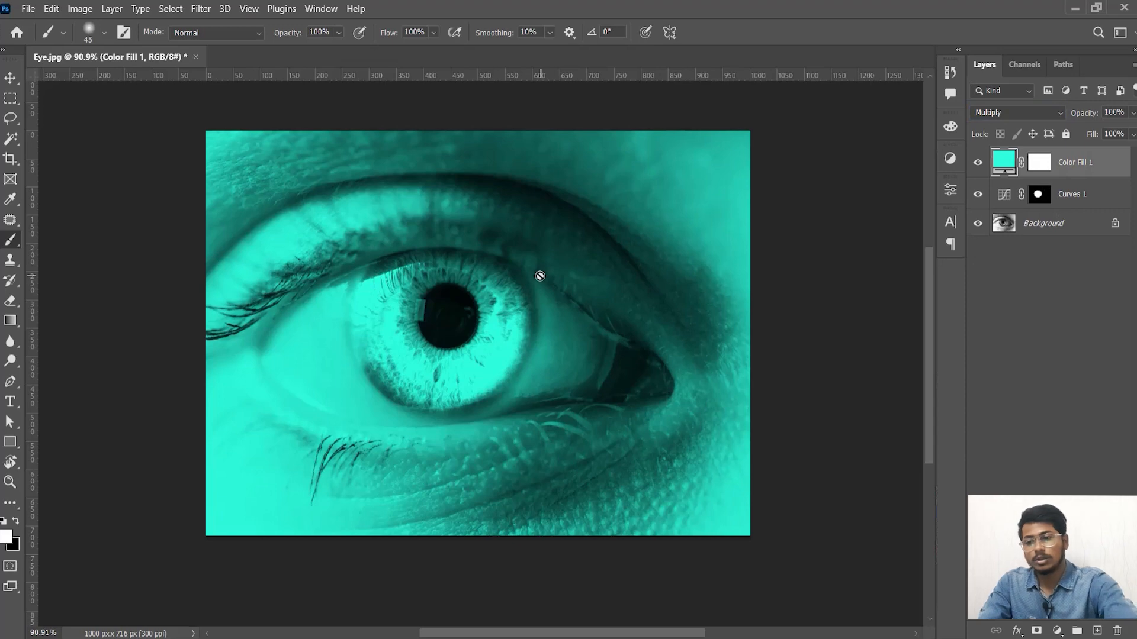
pyautogui.click(1039, 196)
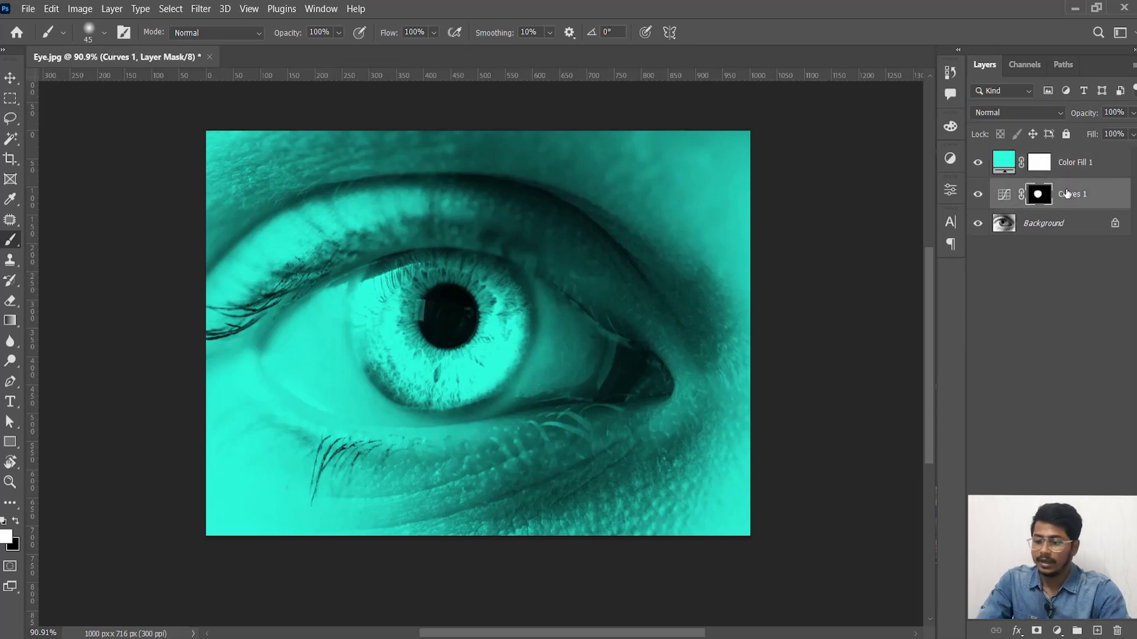
pyautogui.keyDown('ctrl'); pyautogui.click(1038, 194); pyautogui.keyUp('ctrl')
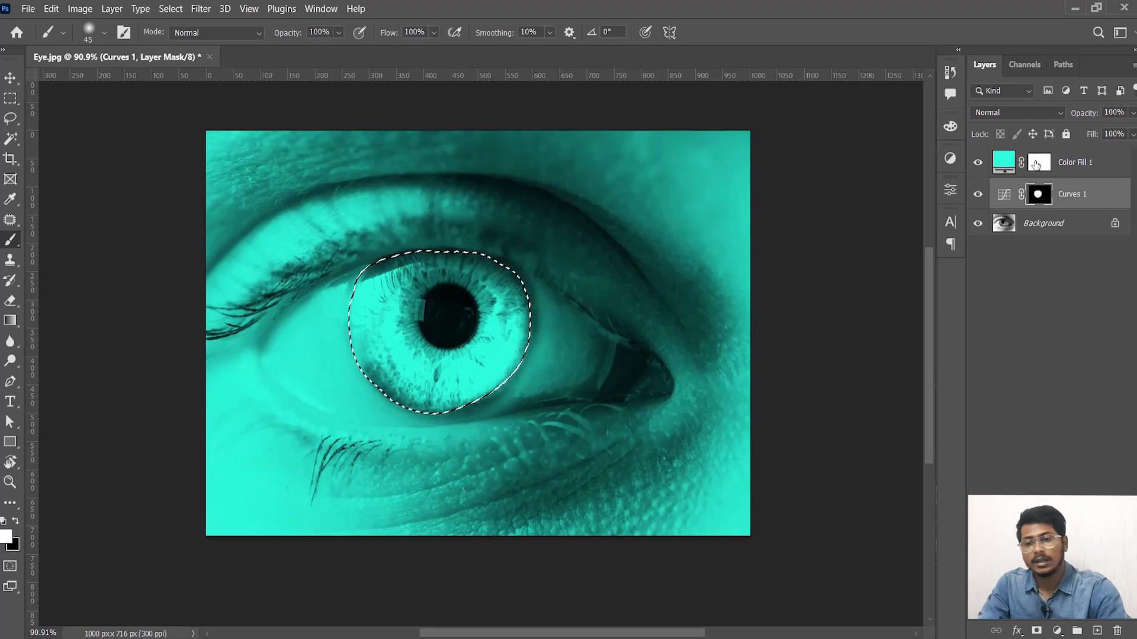
pyautogui.click(1037, 165)
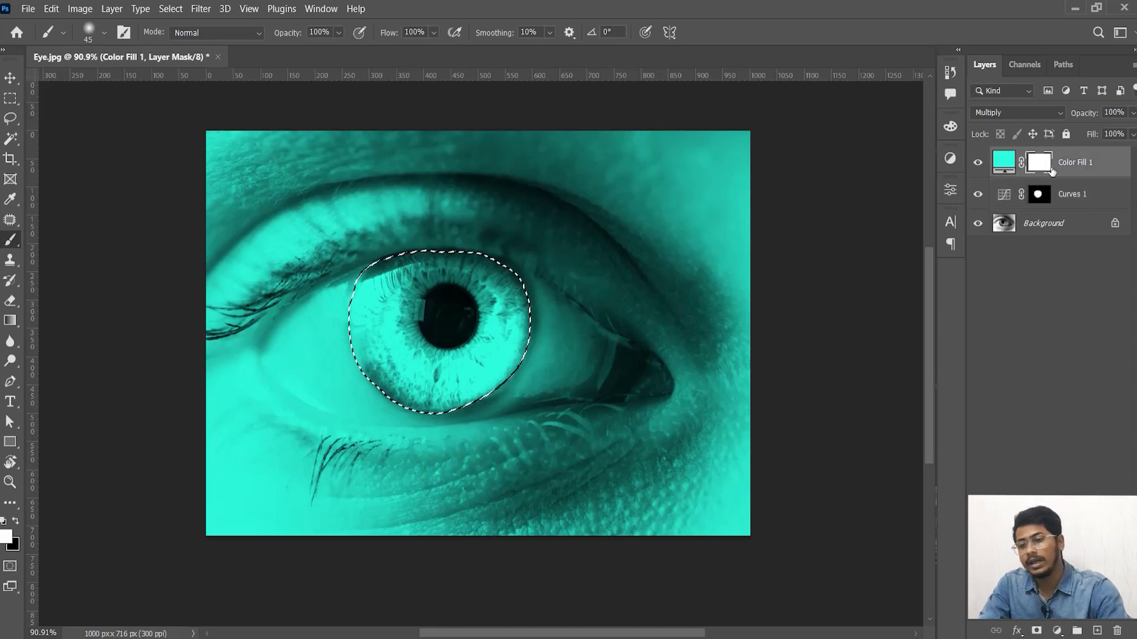
pyautogui.hotkey('ctrl', 'shift', 'i')
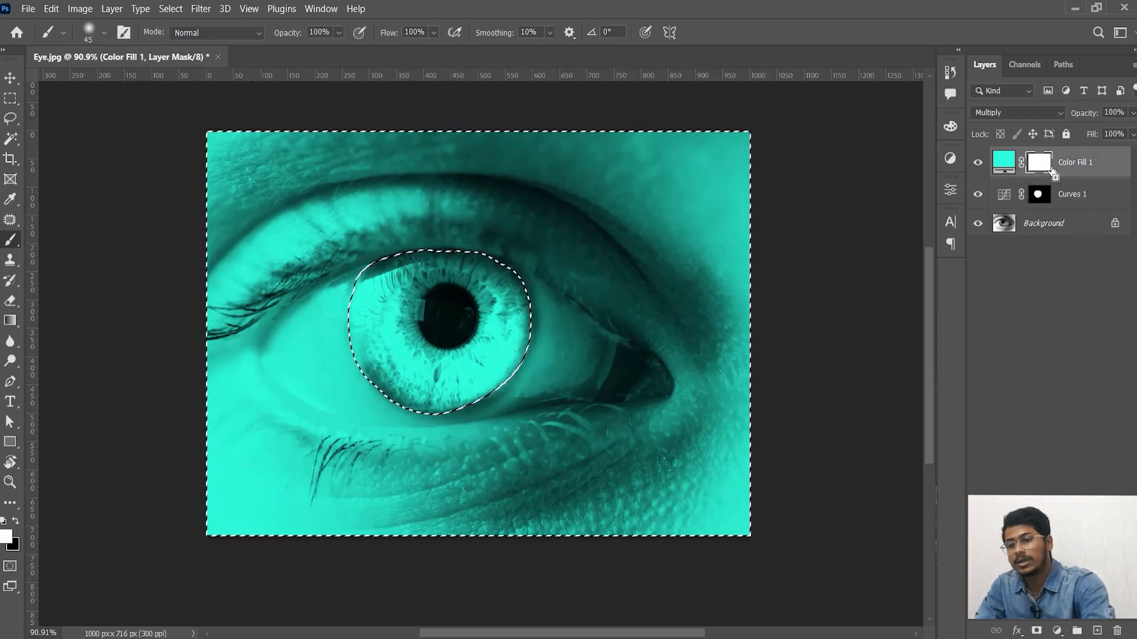
pyautogui.hotkey('ctrl', 'shift', 'i')
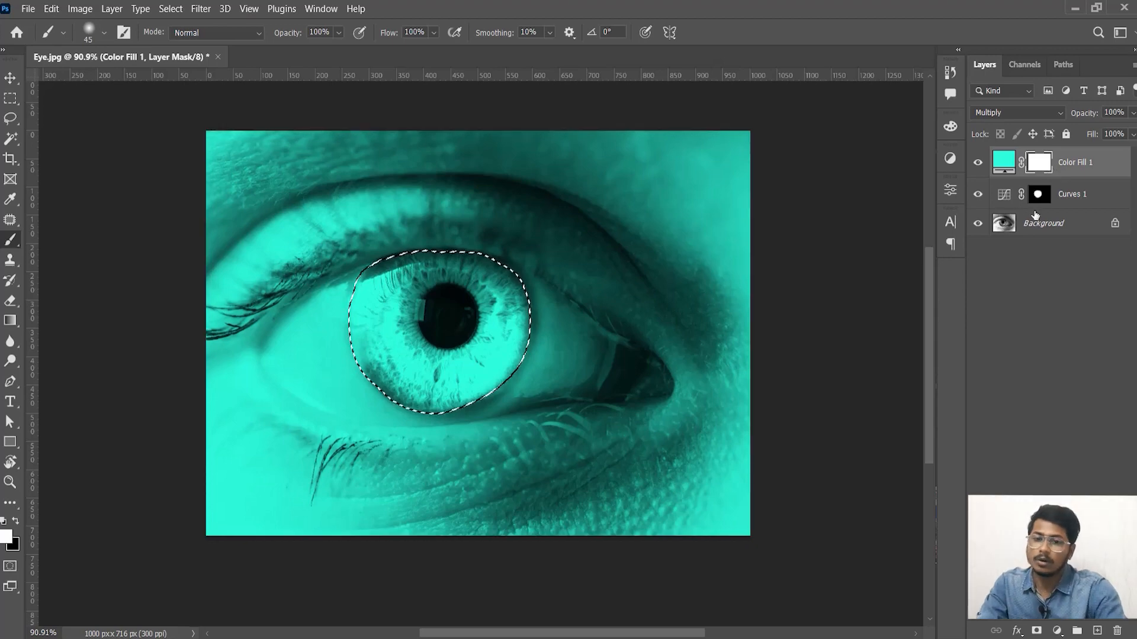
pyautogui.hotkey('ctrl', 'd')
# Load the Curves mask as a selection, invert it, fill that area of the turquoise fill layer's mask with black and deselect
pyautogui.click(1040, 200)
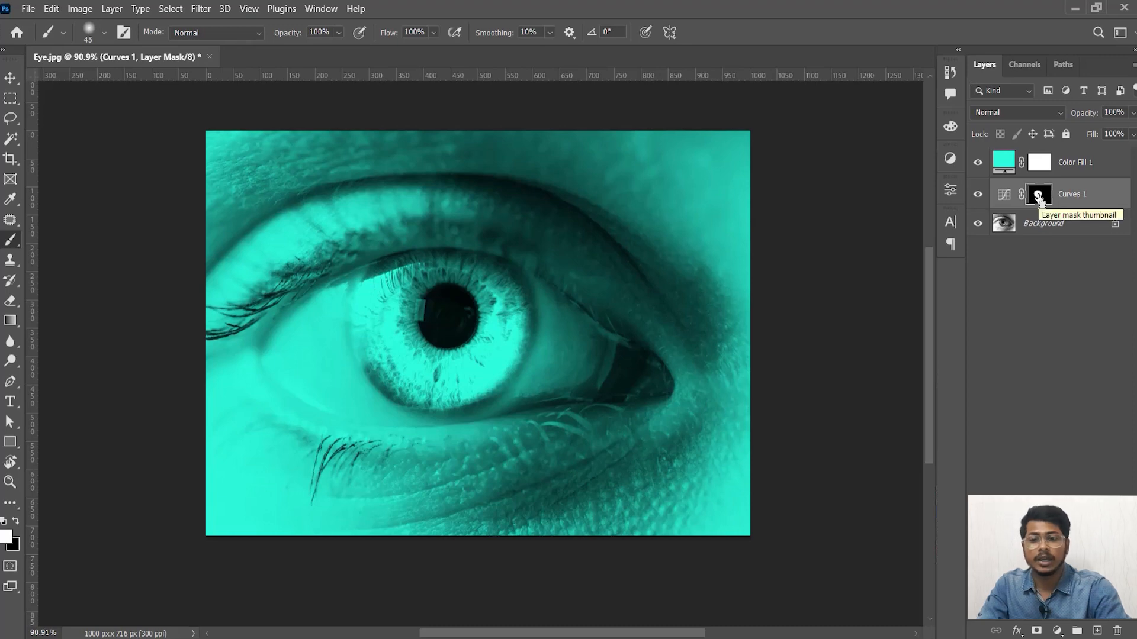
pyautogui.keyDown('ctrl'); pyautogui.click(1040, 199); pyautogui.keyUp('ctrl')
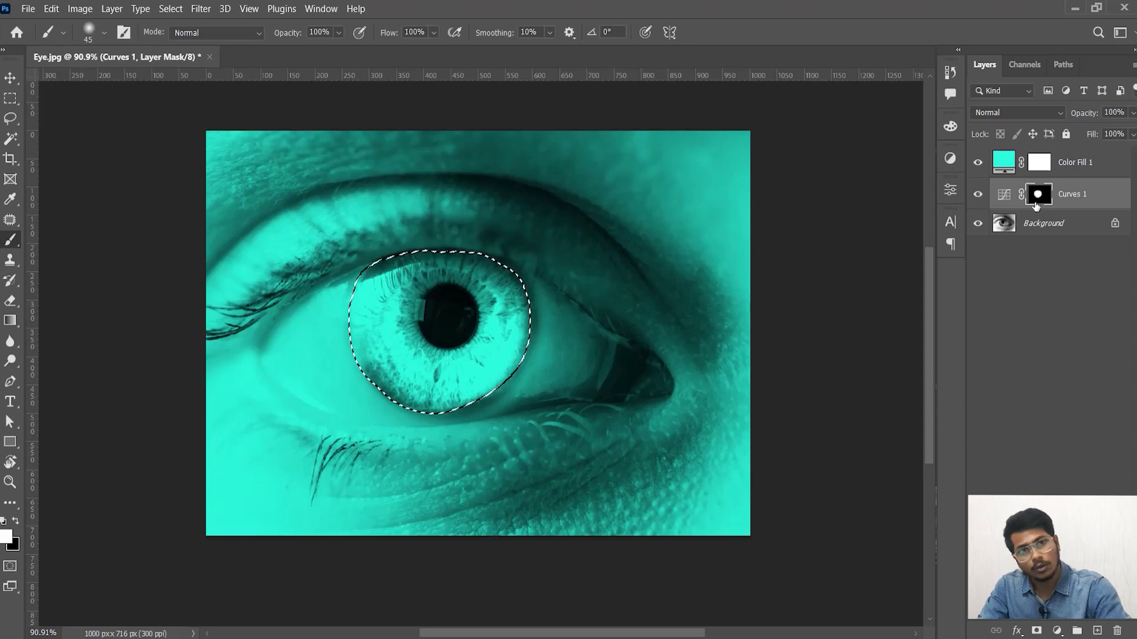
pyautogui.click(1043, 165)
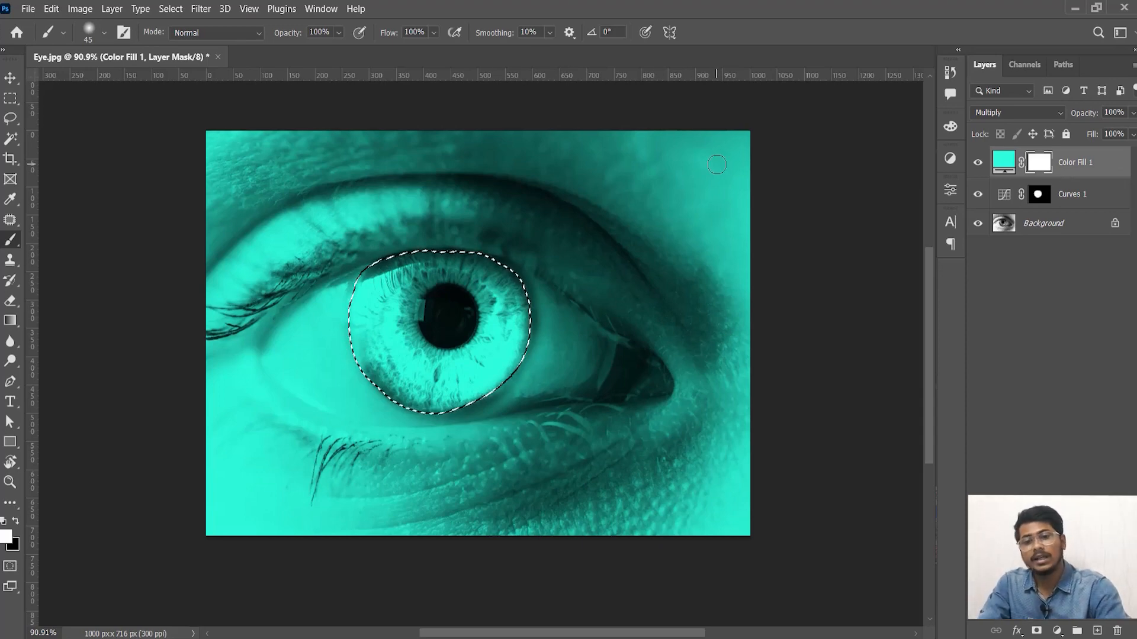
pyautogui.hotkey('ctrl', 'shift', 'i')
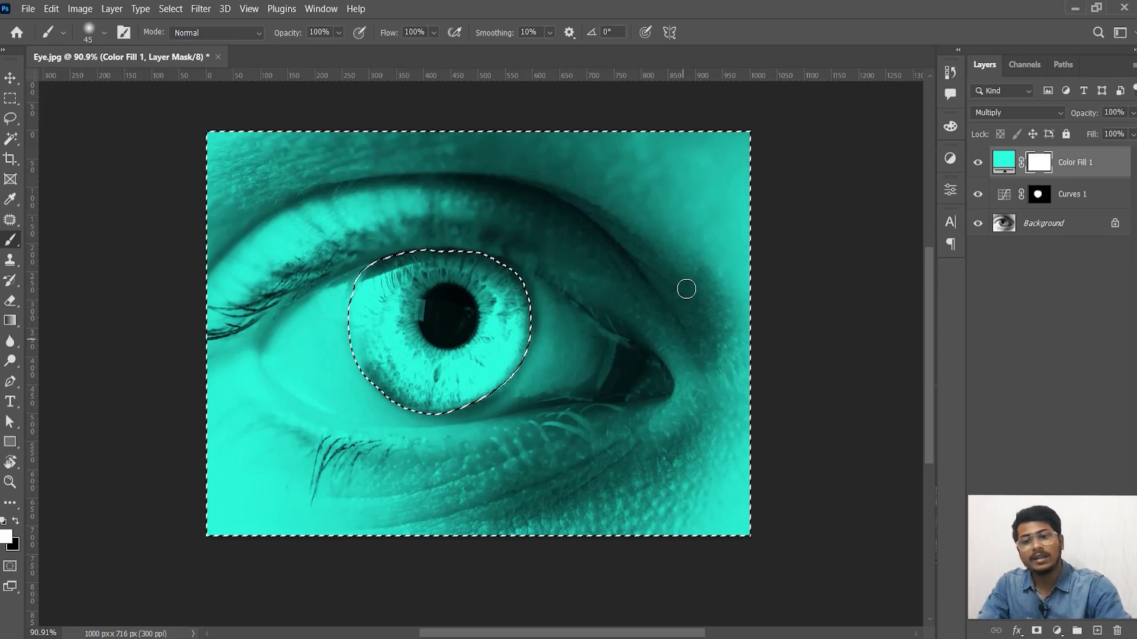
pyautogui.press('x')
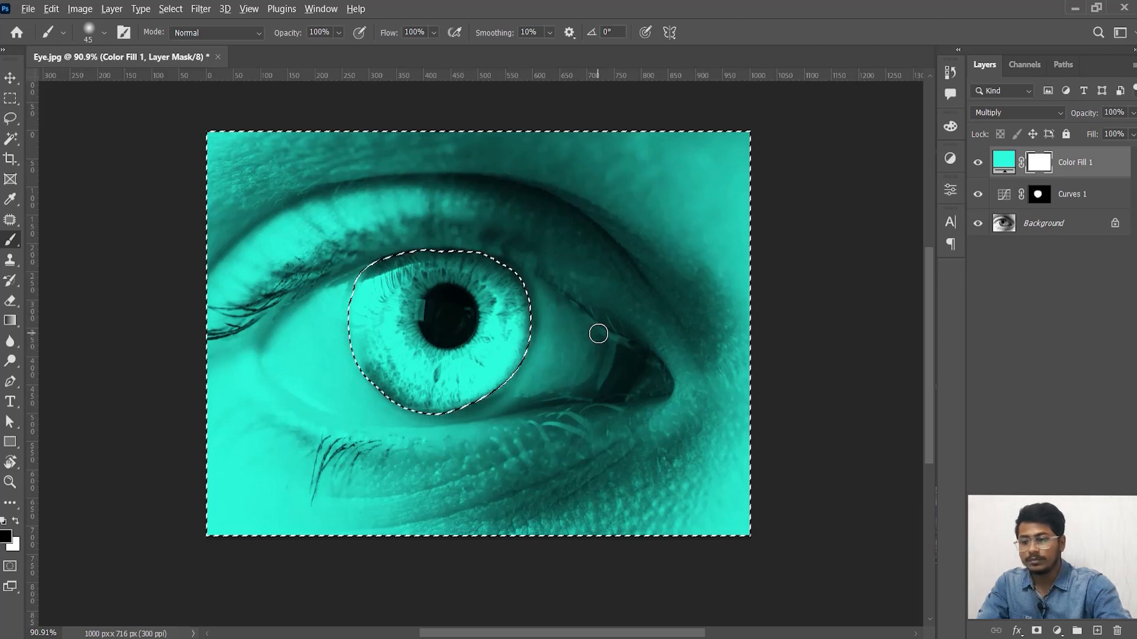
pyautogui.hotkey('alt', 'BackSpace')
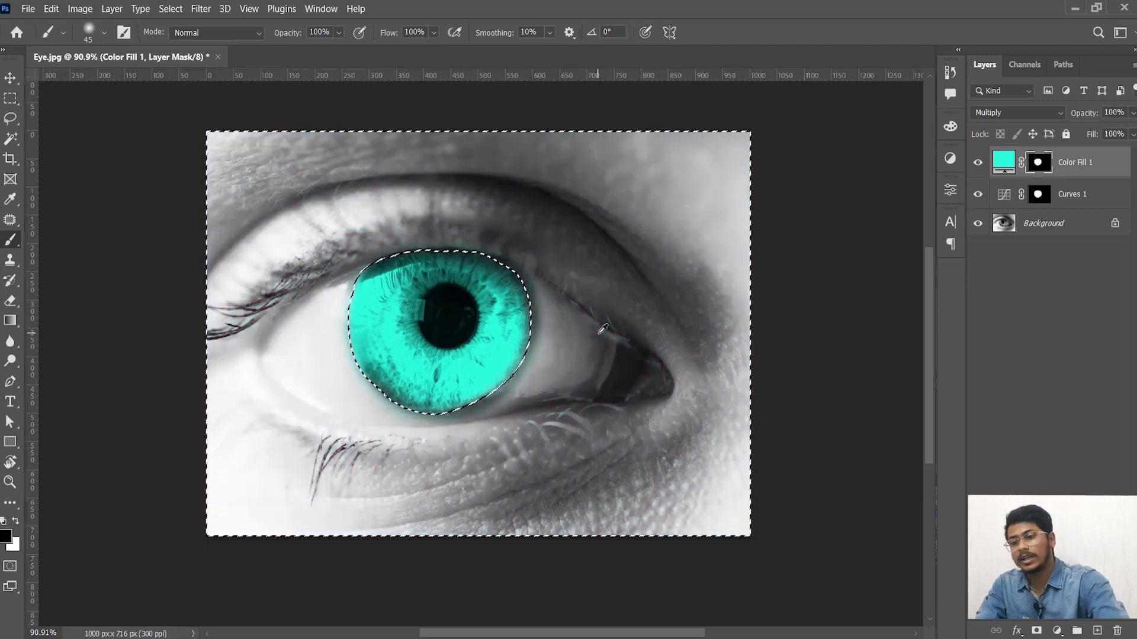
pyautogui.hotkey('ctrl', 'd')
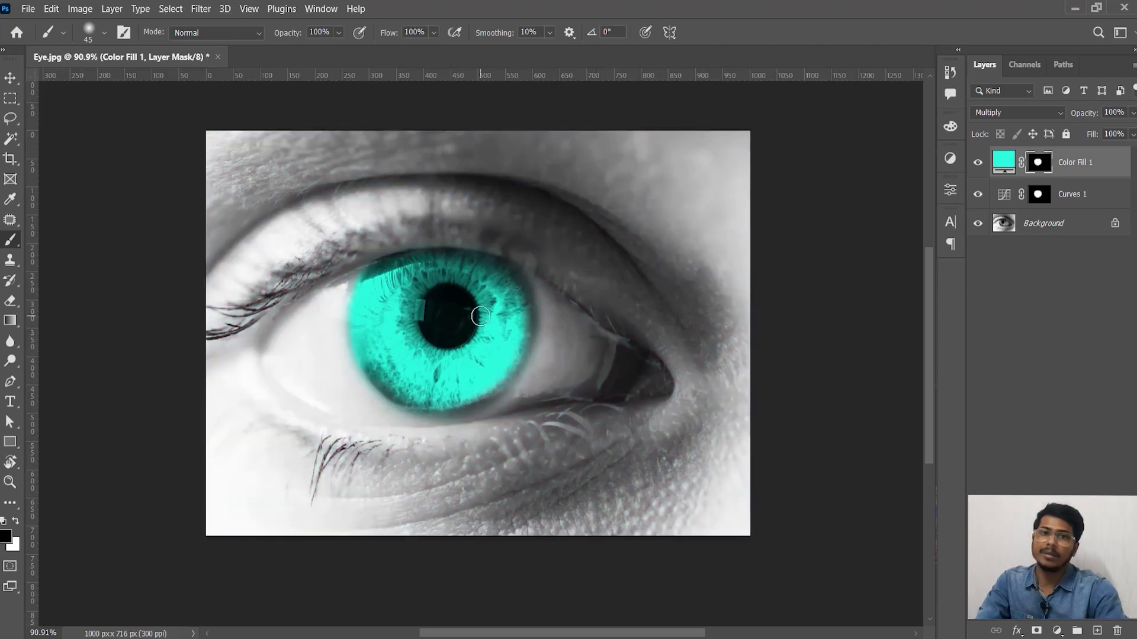
# Compare the eye with the turquoise fill layer switched off and on
pyautogui.click(977, 163)
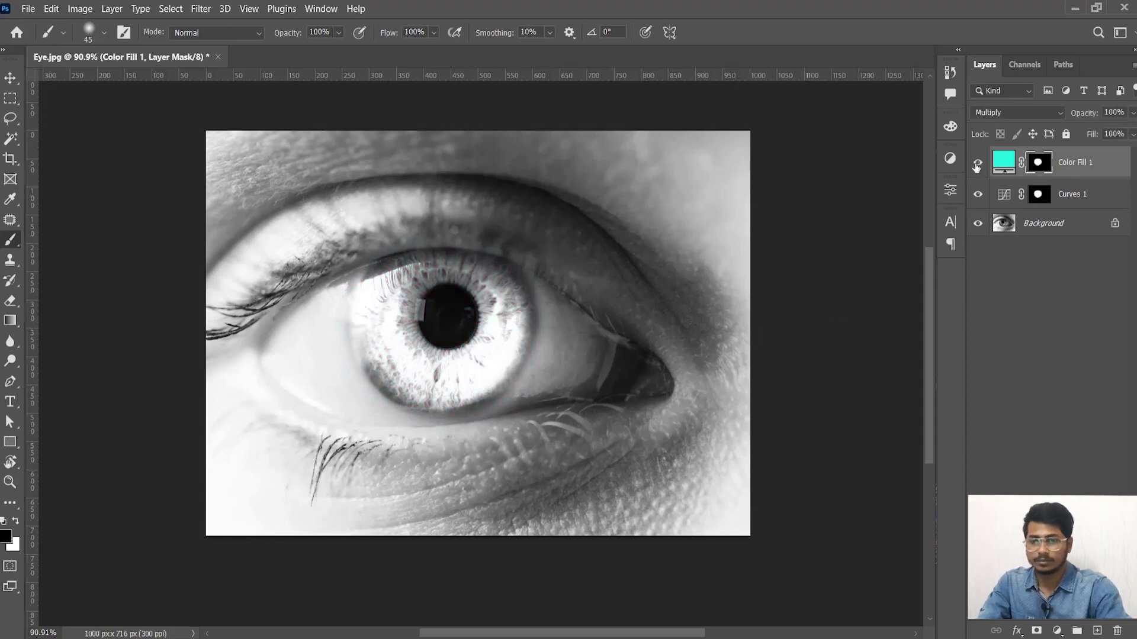
pyautogui.click(977, 163)
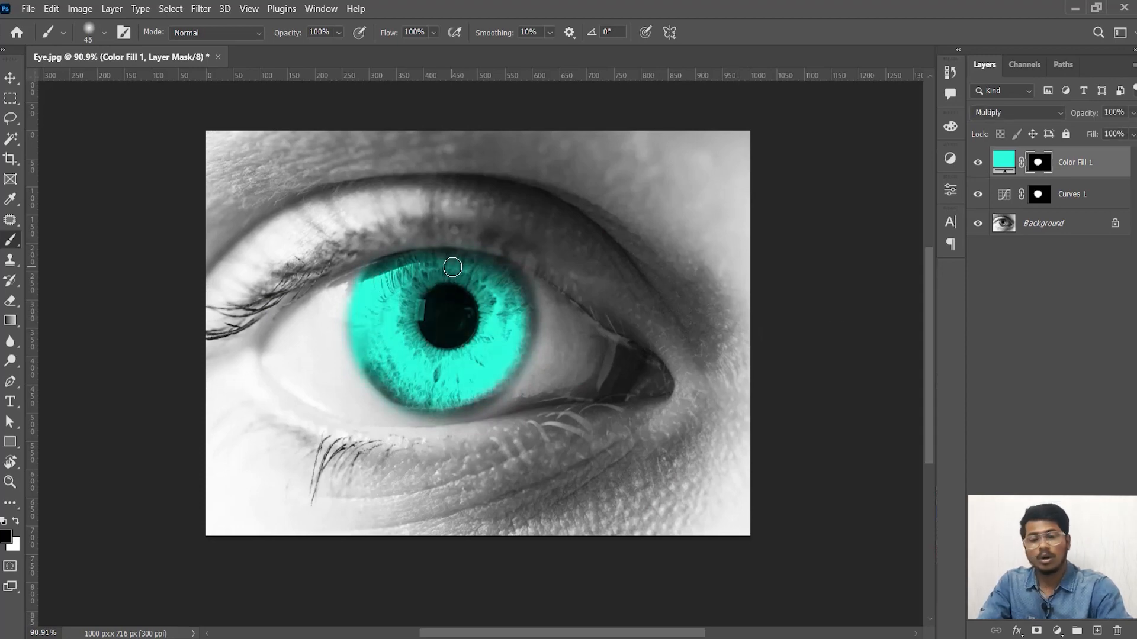
pyautogui.click(978, 164)
pyautogui.click(977, 164)
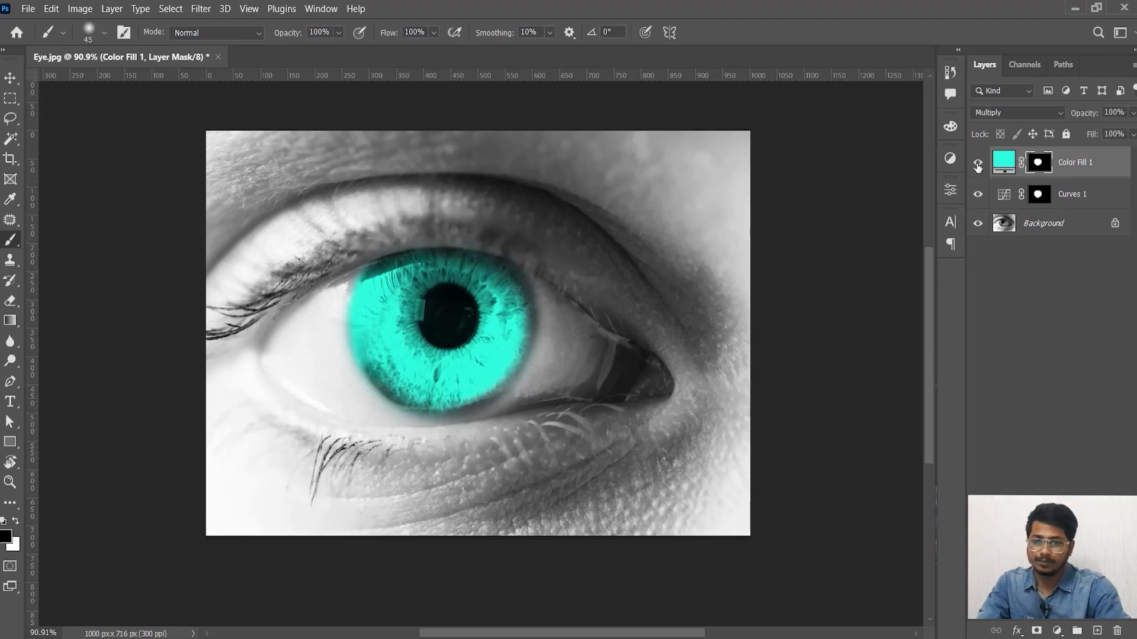
pyautogui.click(978, 164)
pyautogui.click(978, 164)
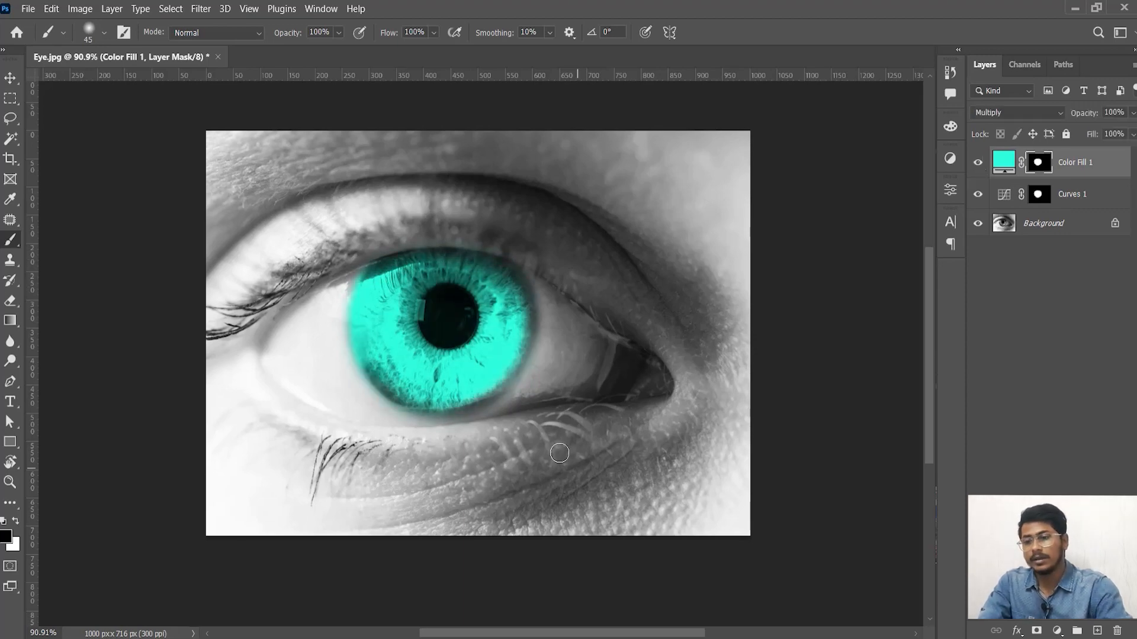
pyautogui.scroll(-4, 557, 350)
pyautogui.scroll(2, 513, 359)
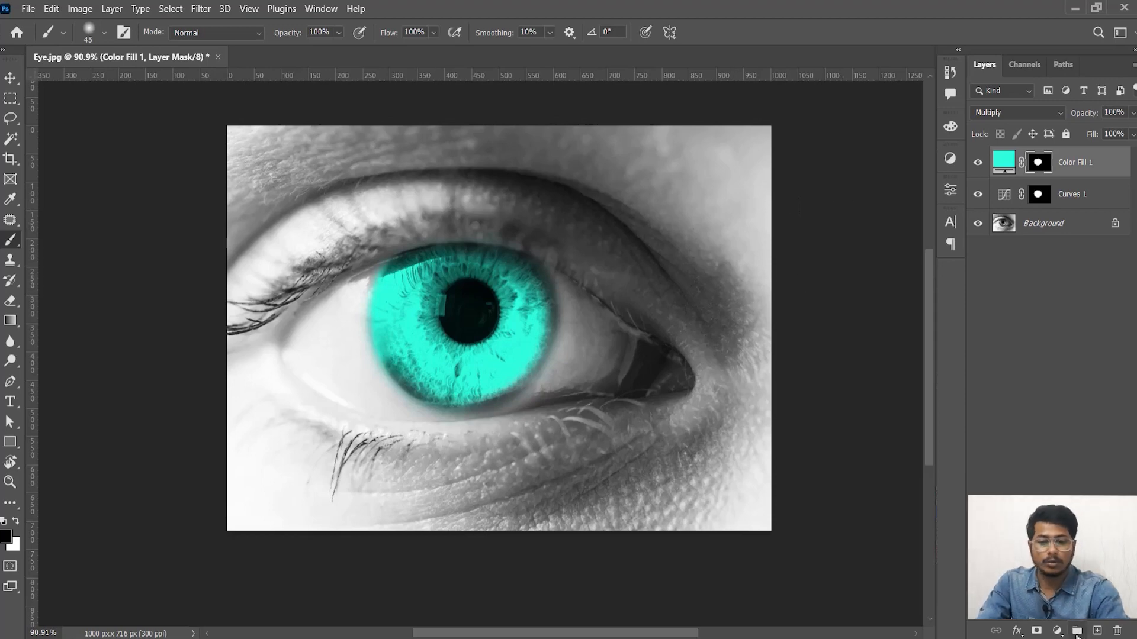
# Add a second Curves adjustment layer above the colour fill and pull its RGB curve down to darken the image
pyautogui.click(1058, 631)
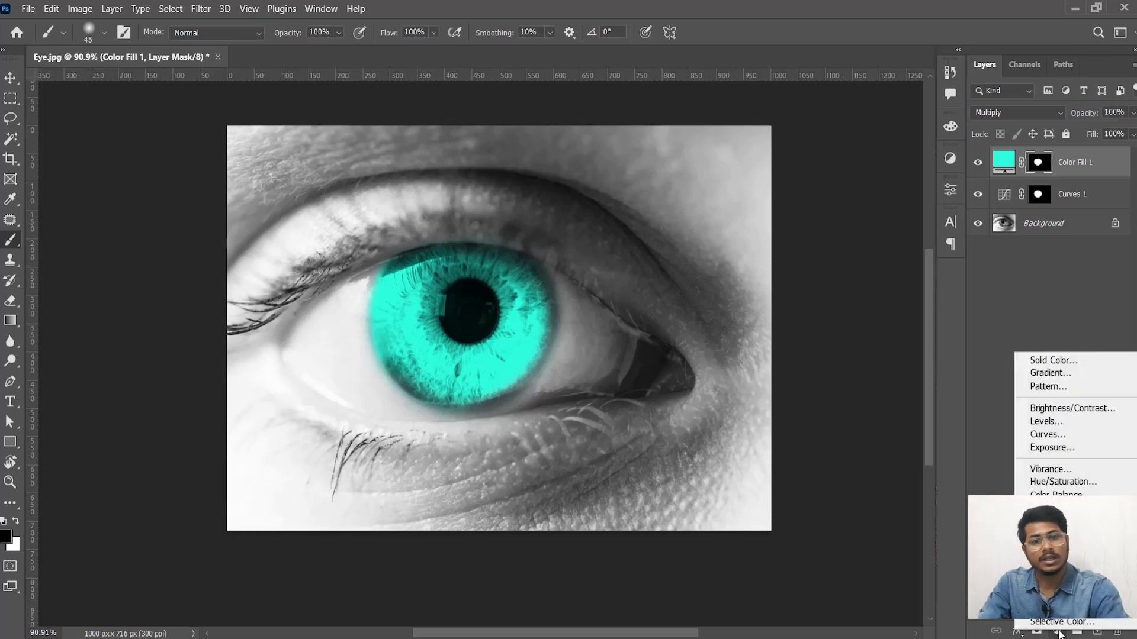
pyautogui.click(1068, 436)
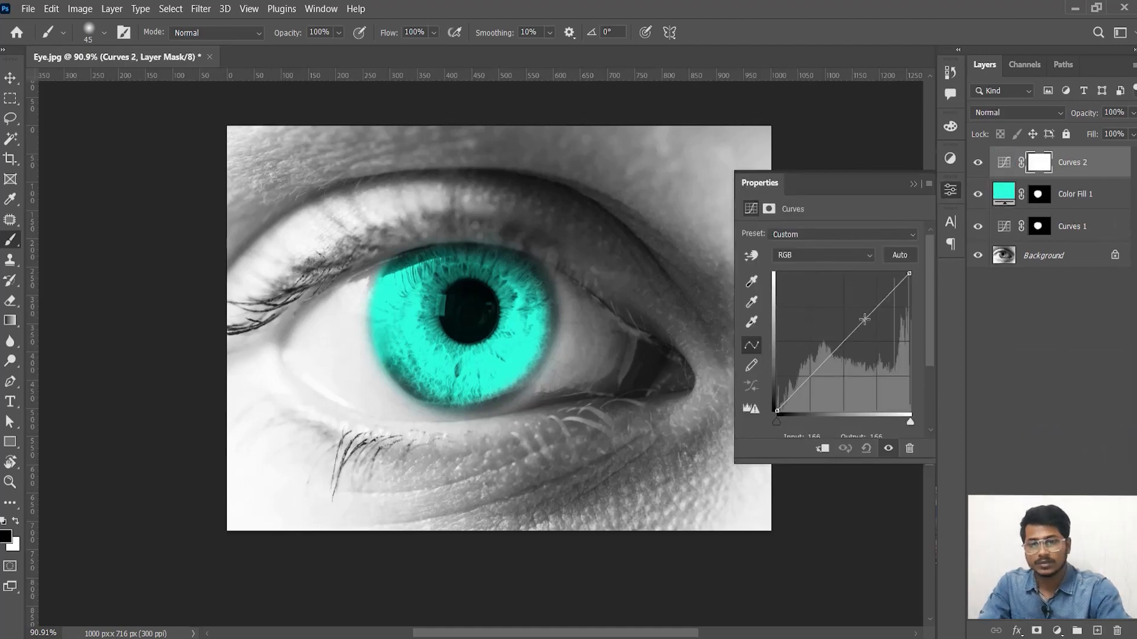
pyautogui.moveTo(855, 330)
pyautogui.mouseDown()
pyautogui.moveTo(868, 291)
pyautogui.moveTo(871, 328)
pyautogui.mouseUp()
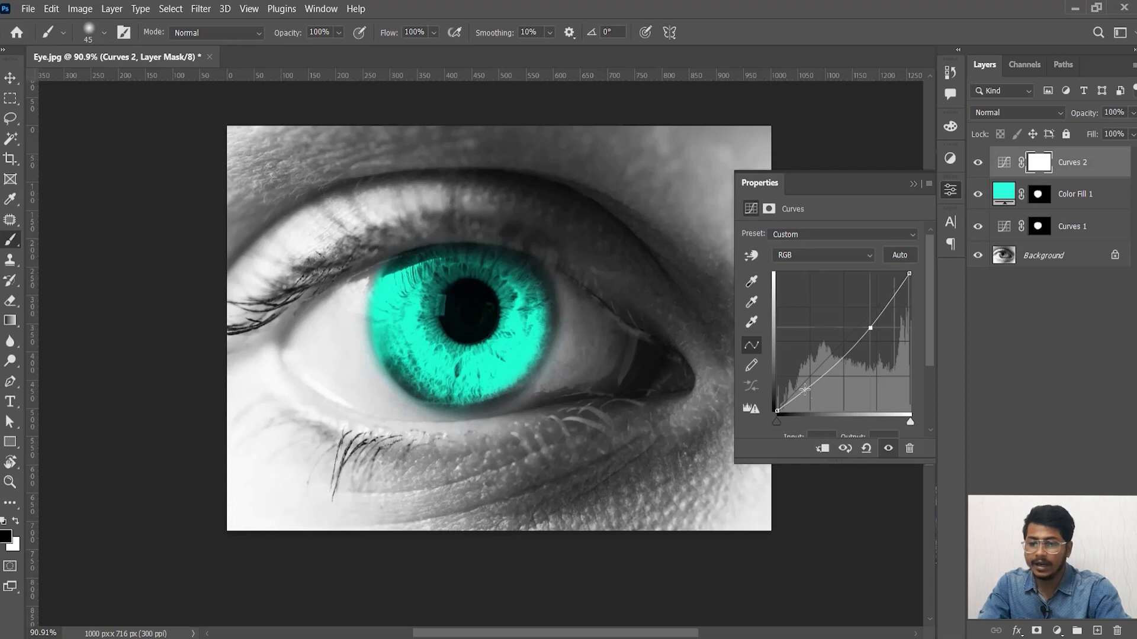
pyautogui.moveTo(805, 389); pyautogui.dragTo(867, 338)
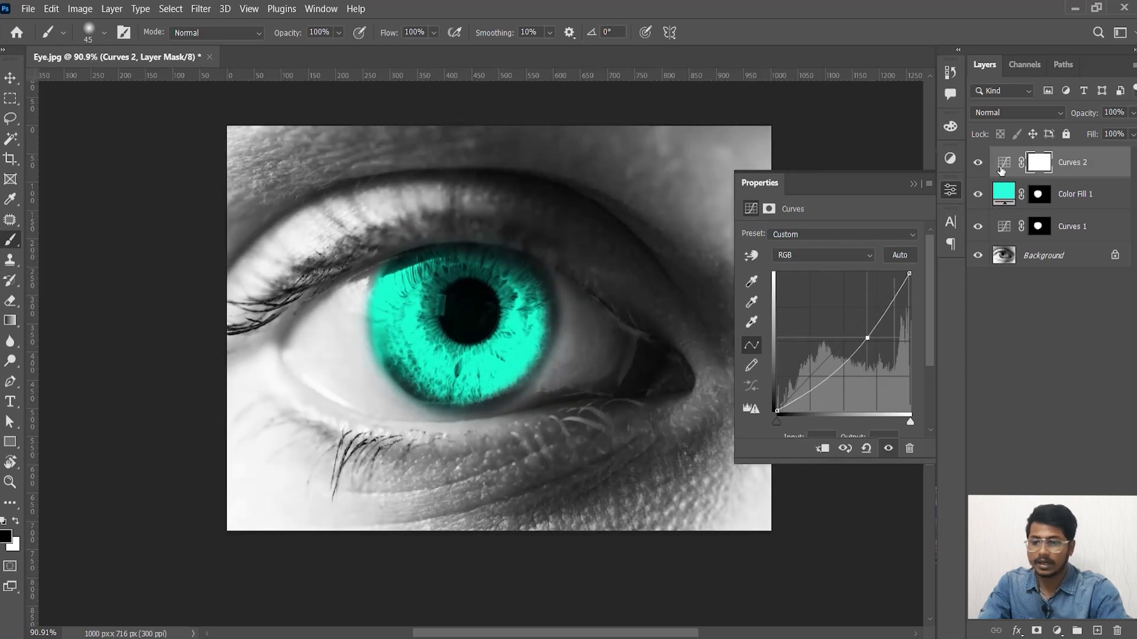
# Invert the new Curves layer's mask to black and paint white around the iris ring with a 60 px brush, avoiding the pupil
pyautogui.click(1033, 163)
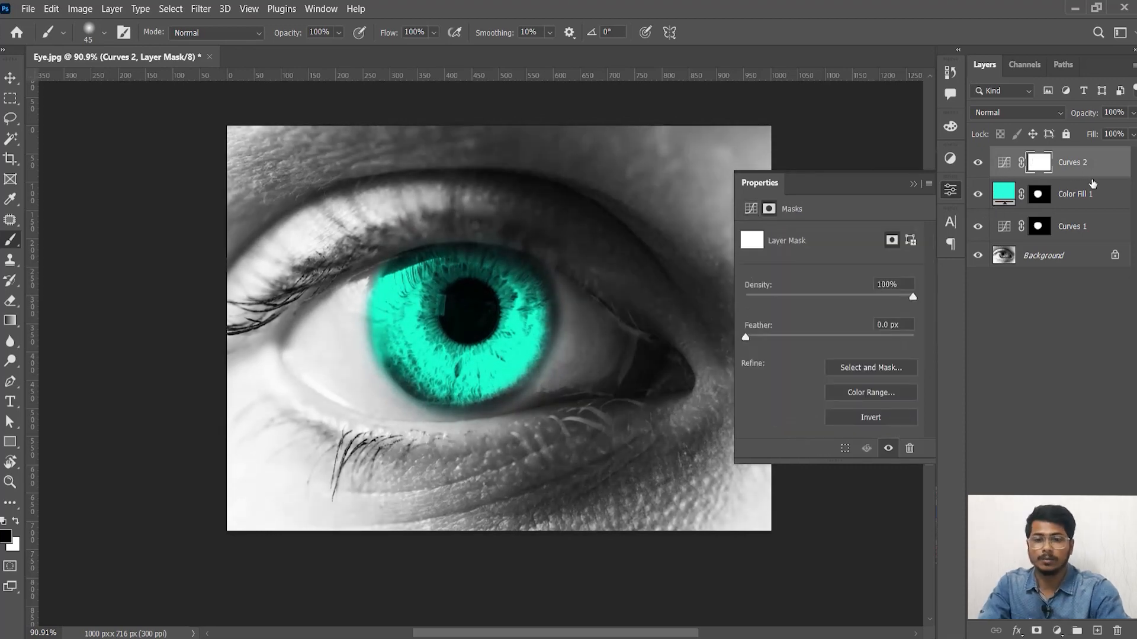
pyautogui.hotkey('ctrl', 'i')
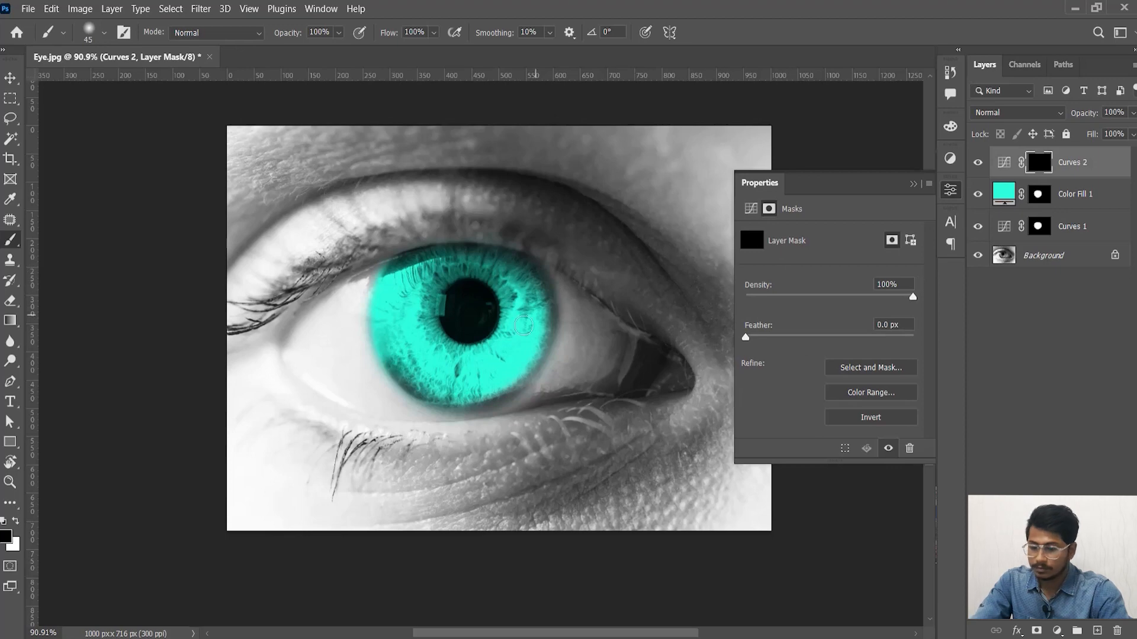
pyautogui.press(']')
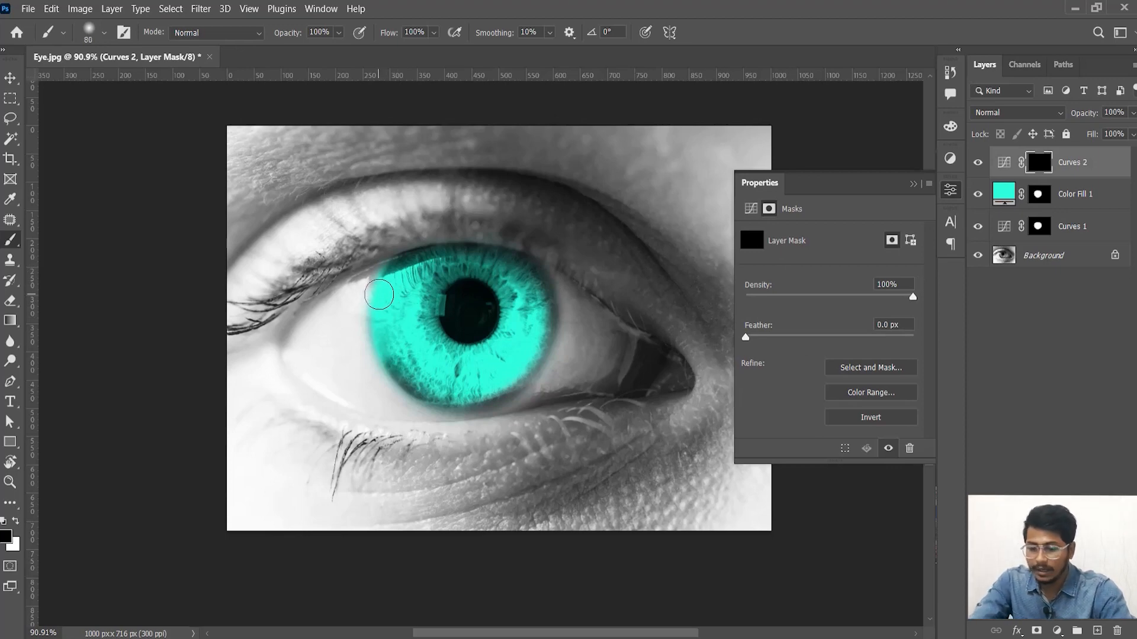
pyautogui.press('[')
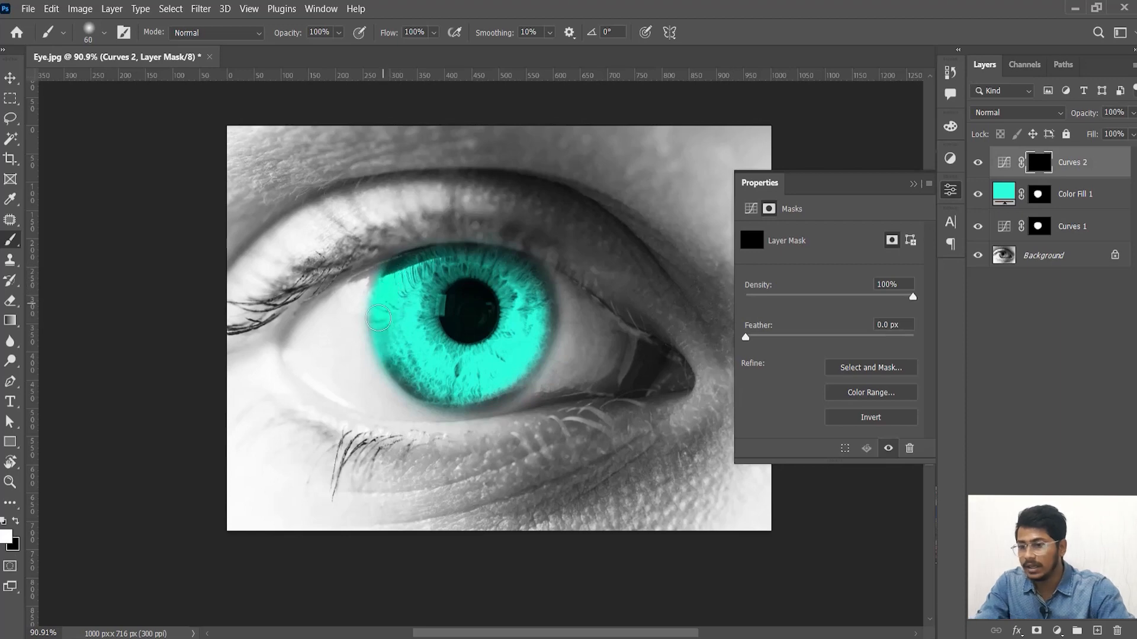
pyautogui.moveTo(398, 352)
pyautogui.mouseDown()
pyautogui.moveTo(415, 376)
pyautogui.moveTo(408, 355)
pyautogui.moveTo(435, 386)
pyautogui.moveTo(459, 385)
pyautogui.mouseUp()
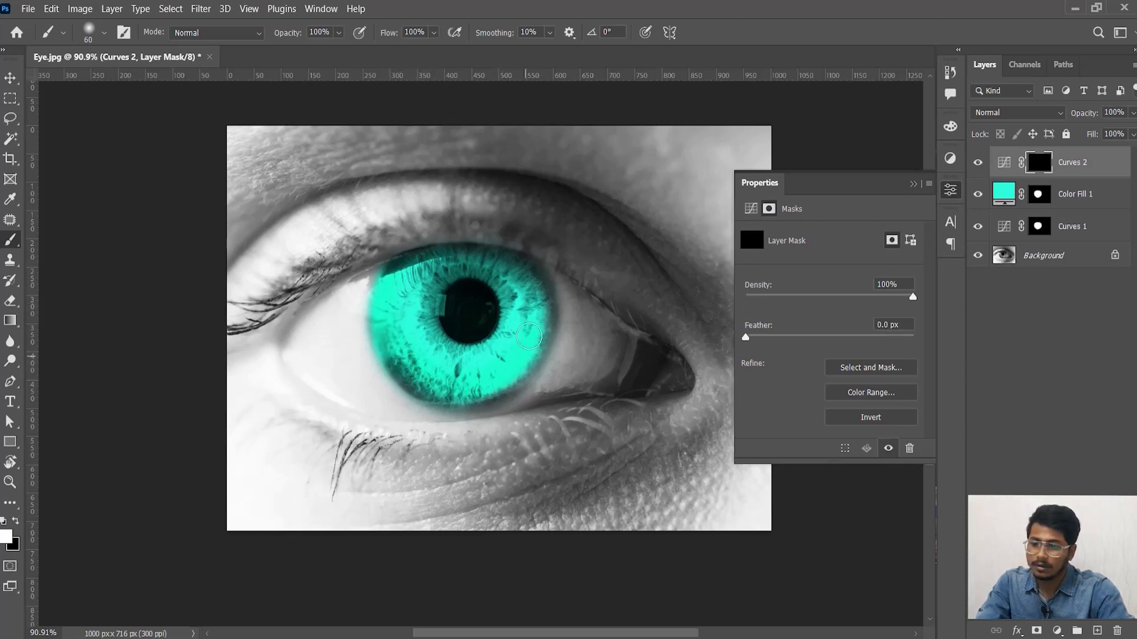
pyautogui.moveTo(529, 336)
pyautogui.mouseDown()
pyautogui.moveTo(532, 287)
pyautogui.moveTo(520, 274)
pyautogui.moveTo(398, 267)
pyautogui.mouseUp()
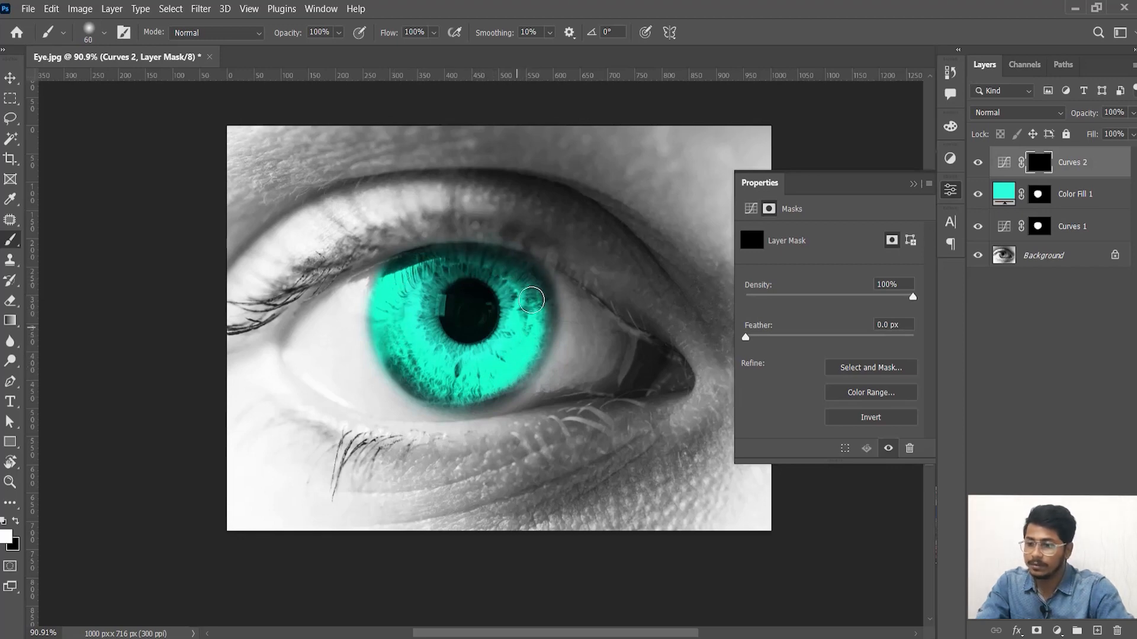
pyautogui.moveTo(532, 300)
pyautogui.mouseDown()
pyautogui.moveTo(526, 355)
pyautogui.moveTo(492, 380)
pyautogui.moveTo(427, 388)
pyautogui.mouseUp()
# Compare the iris with the darkening Curves layer switched off and on, and inspect the whole eye at different magnifications
pyautogui.click(979, 162)
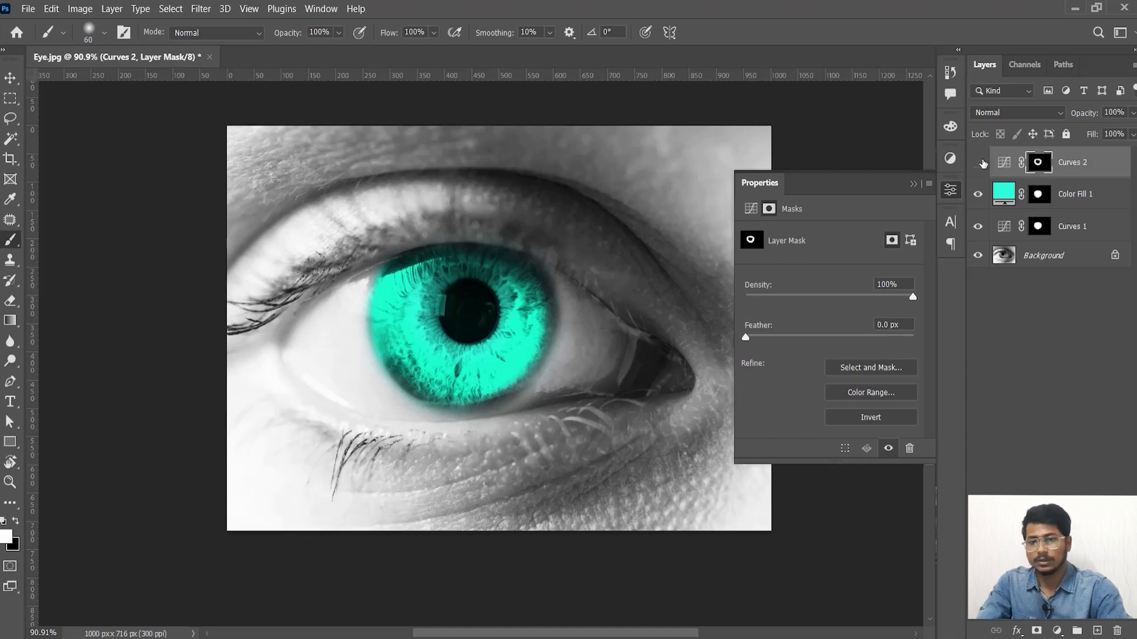
pyautogui.click(978, 163)
pyautogui.scroll(-3, 585, 226)
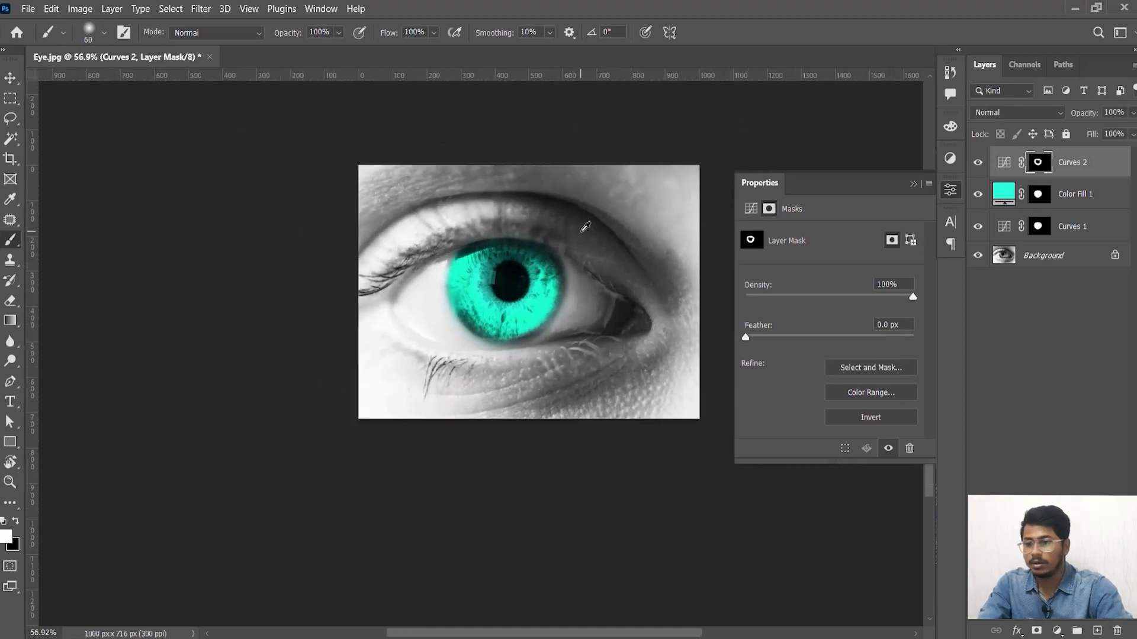
pyautogui.scroll(4, 585, 227)
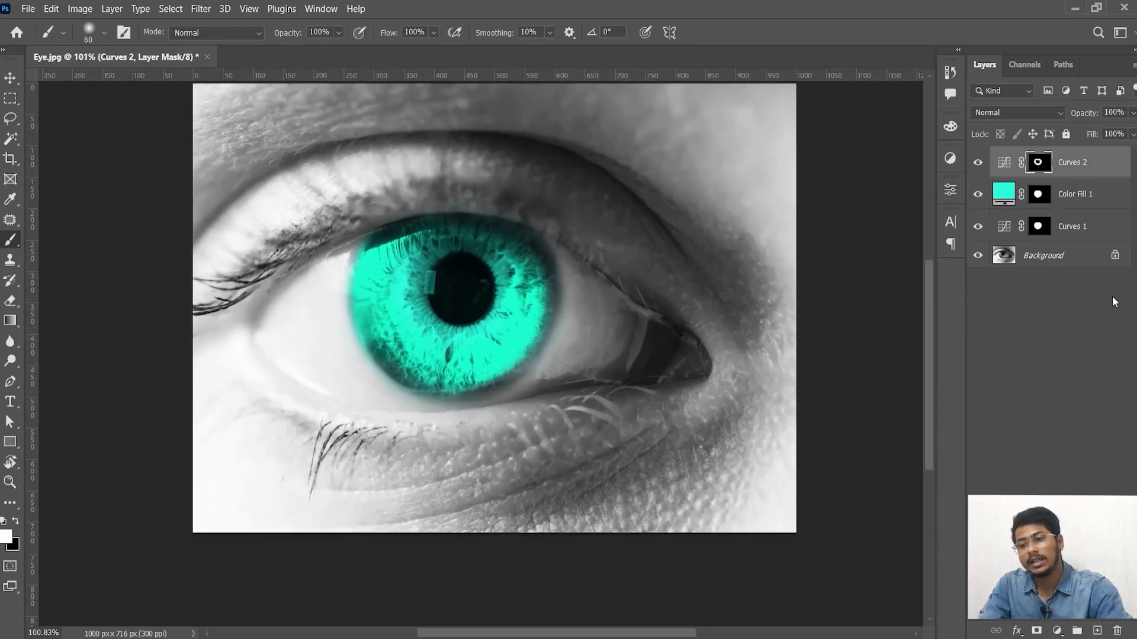
# Add a Hue/Saturation adjustment layer with Hue at -10 and compare the eye with it switched off and on
pyautogui.click(1056, 631)
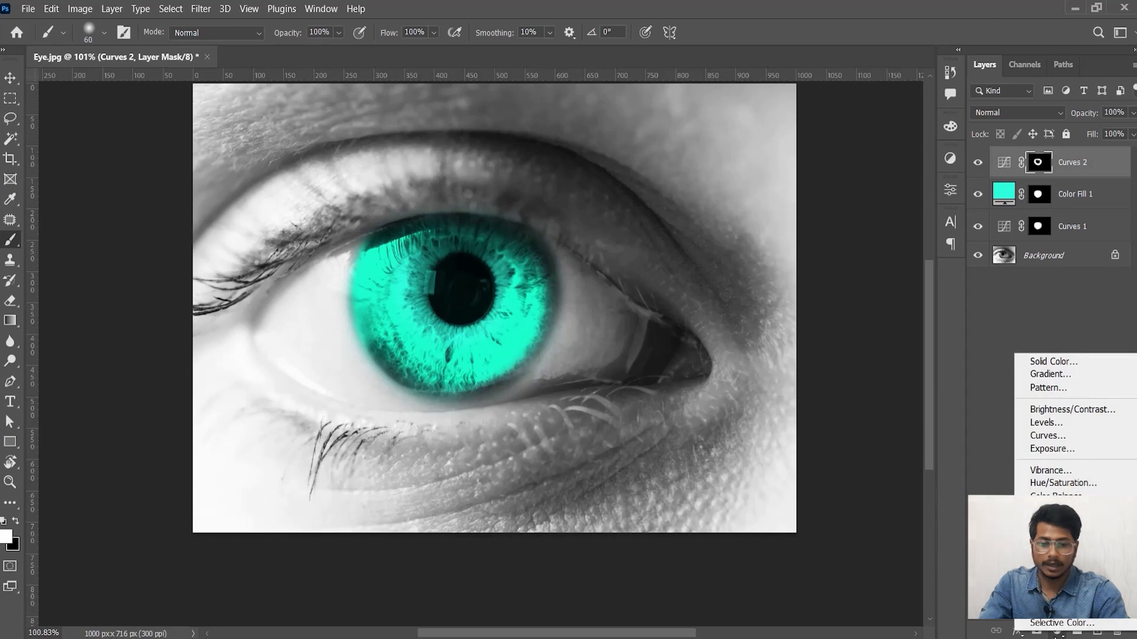
pyautogui.click(1073, 483)
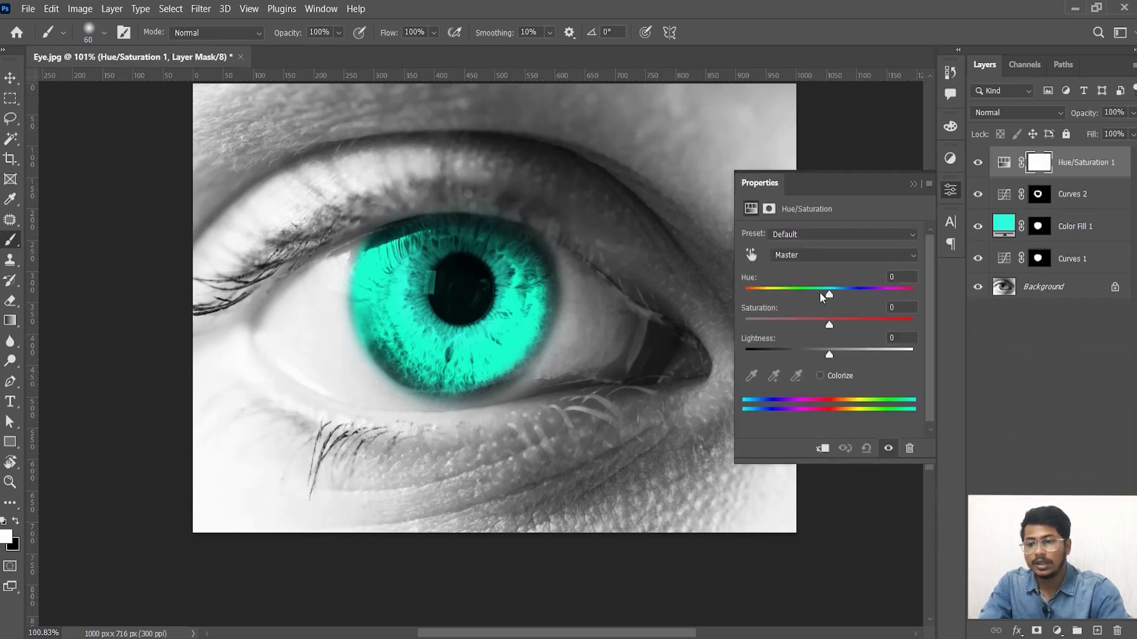
pyautogui.moveTo(835, 292)
pyautogui.mouseDown()
pyautogui.moveTo(852, 294)
pyautogui.moveTo(820, 287)
pyautogui.mouseUp()
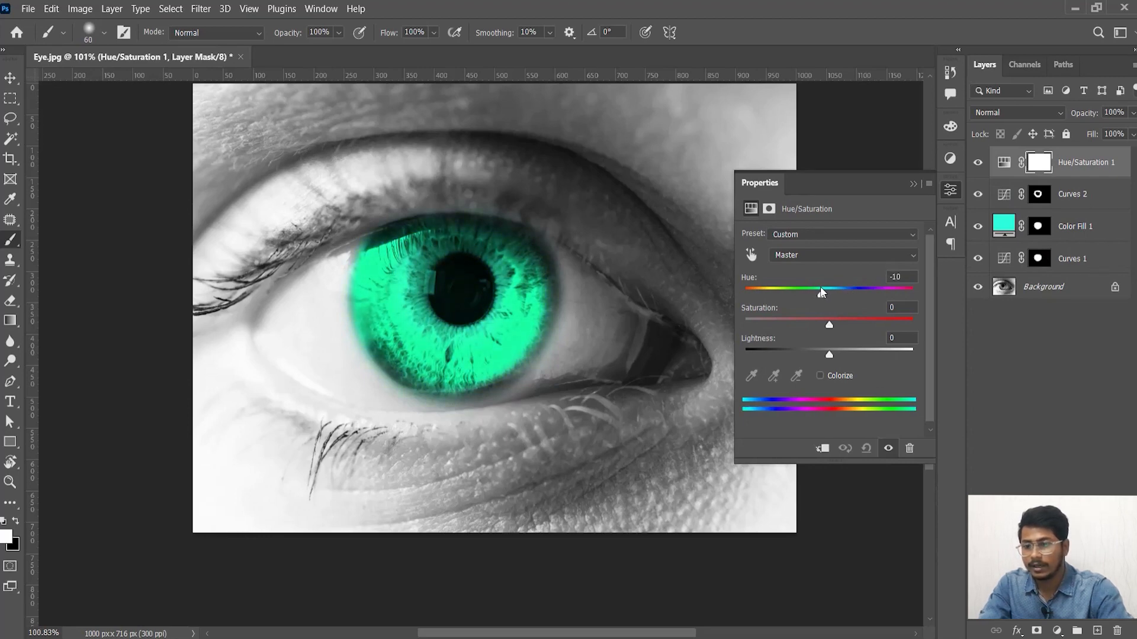
pyautogui.click(950, 190)
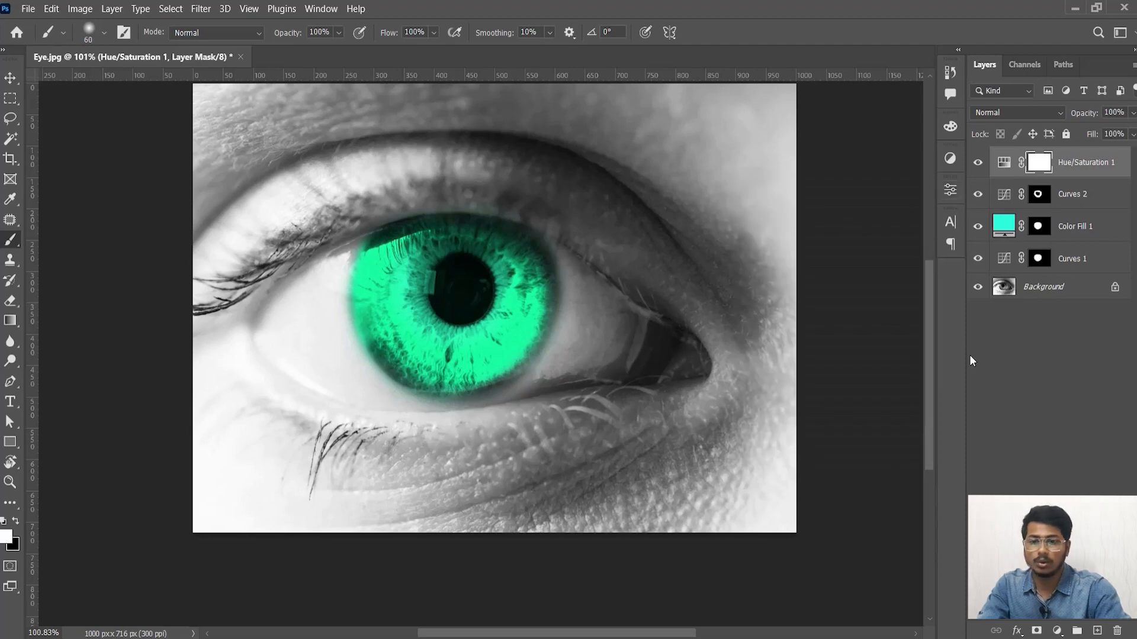
pyautogui.click(977, 162)
pyautogui.click(978, 162)
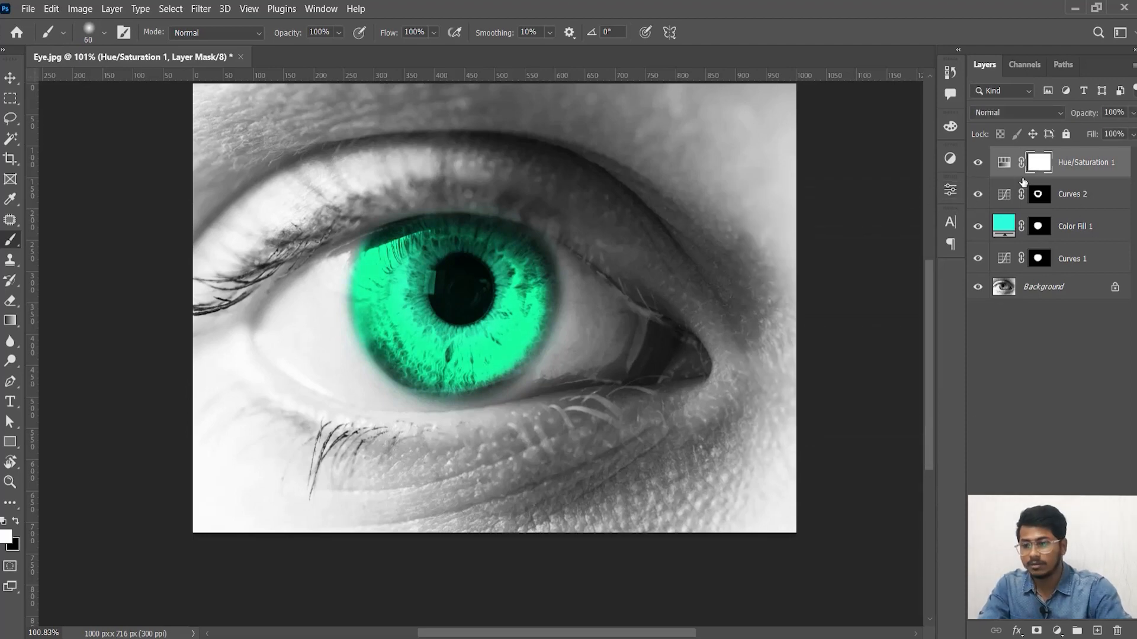
# Set the Hue/Saturation 1 layer's Hue to -27 and compare the iris with that layer switched off and on
pyautogui.click(951, 191)
pyautogui.moveTo(820, 292); pyautogui.dragTo(807, 292)
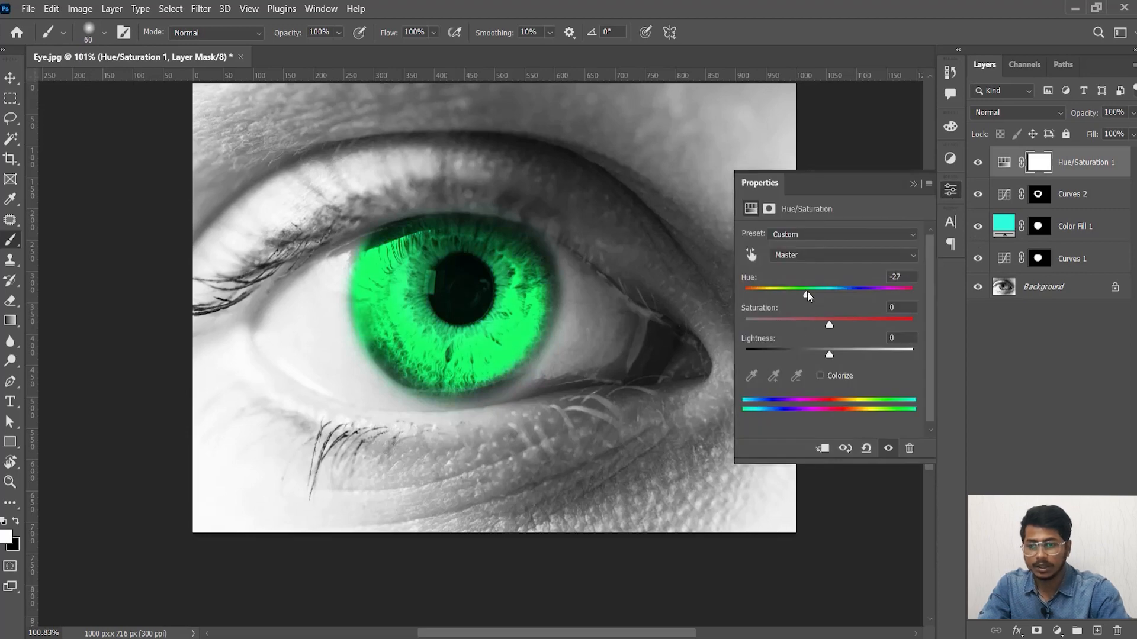
pyautogui.click(951, 192)
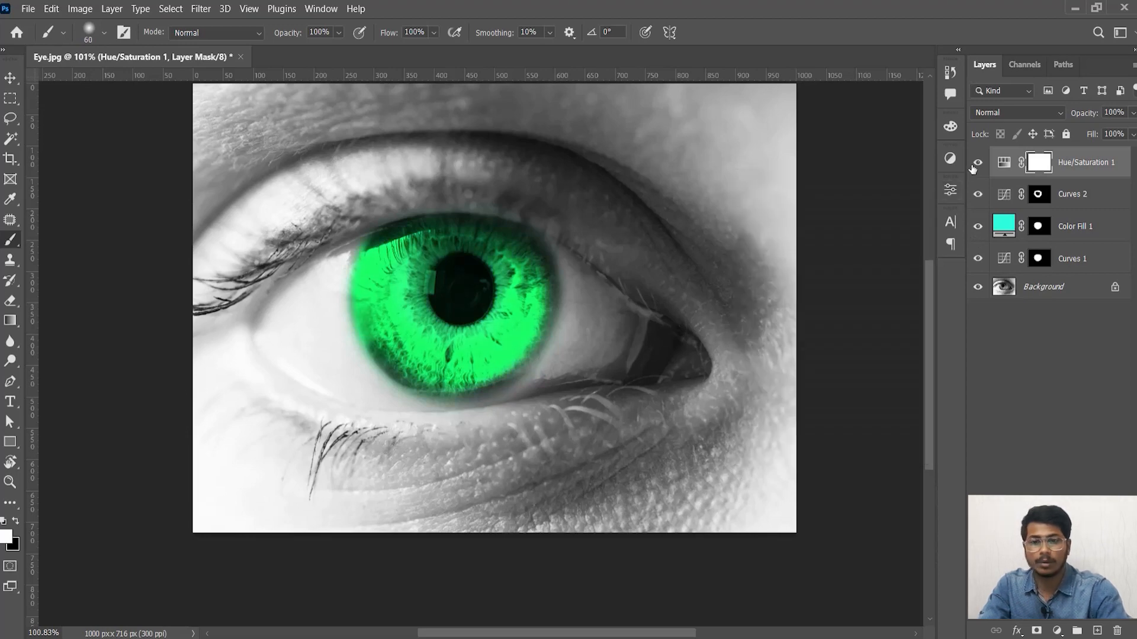
pyautogui.click(978, 163)
pyautogui.click(977, 163)
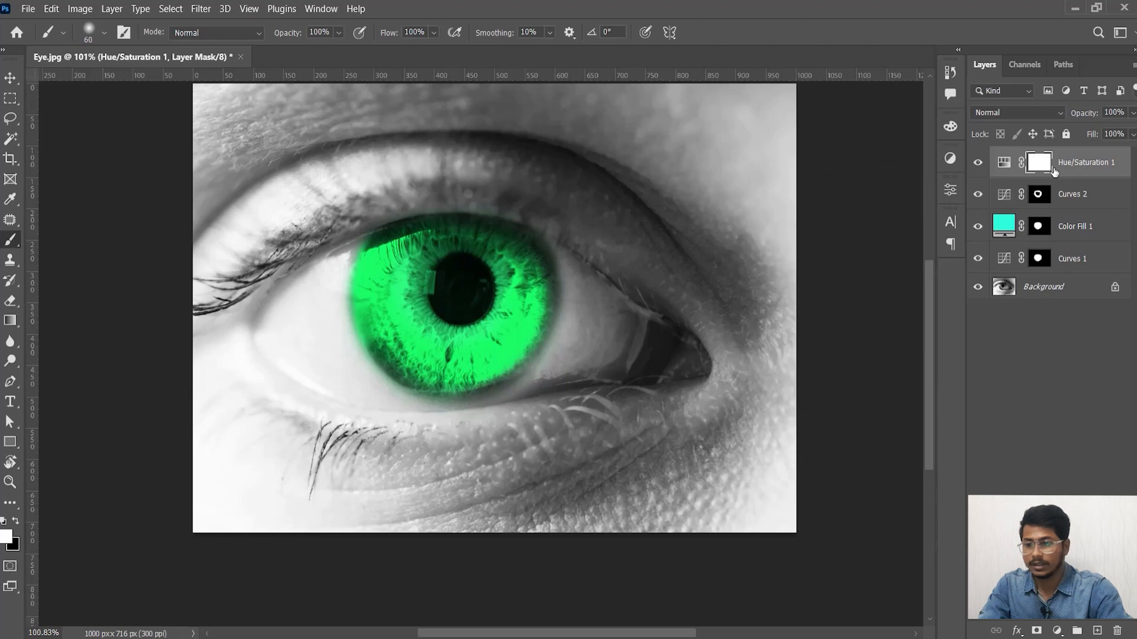
# Invert the Hue/Saturation layer's mask to black and paint white over the pupil and inner iris with a 250 px soft brush
pyautogui.hotkey('ctrl', 'i')
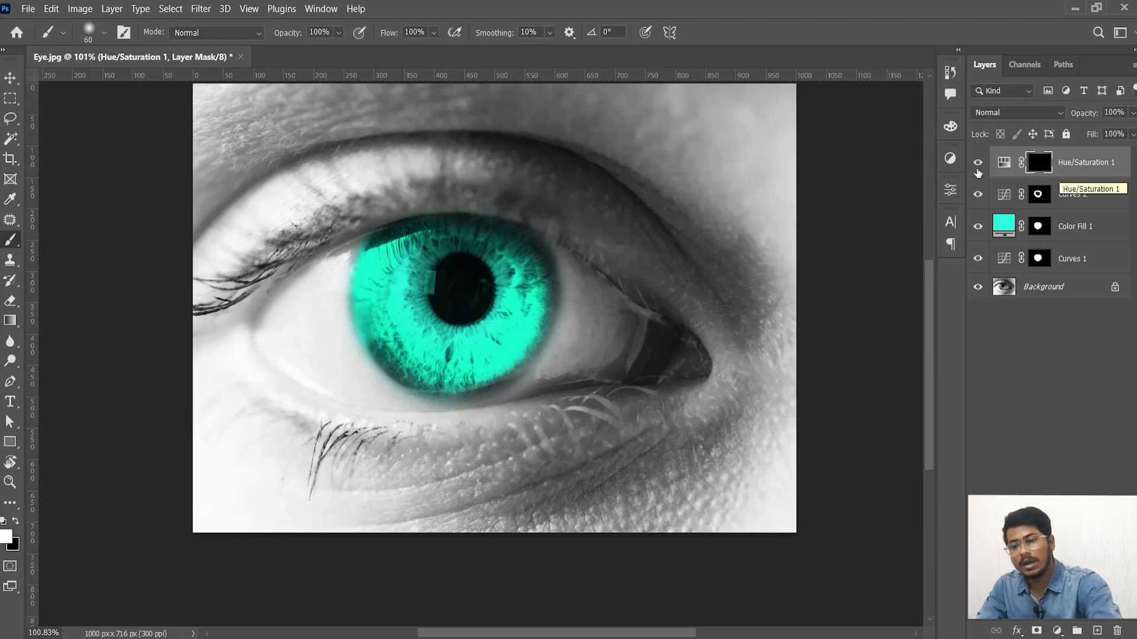
pyautogui.press(']')
pyautogui.press(']')
pyautogui.press(']')
pyautogui.press(']')
pyautogui.press(']')
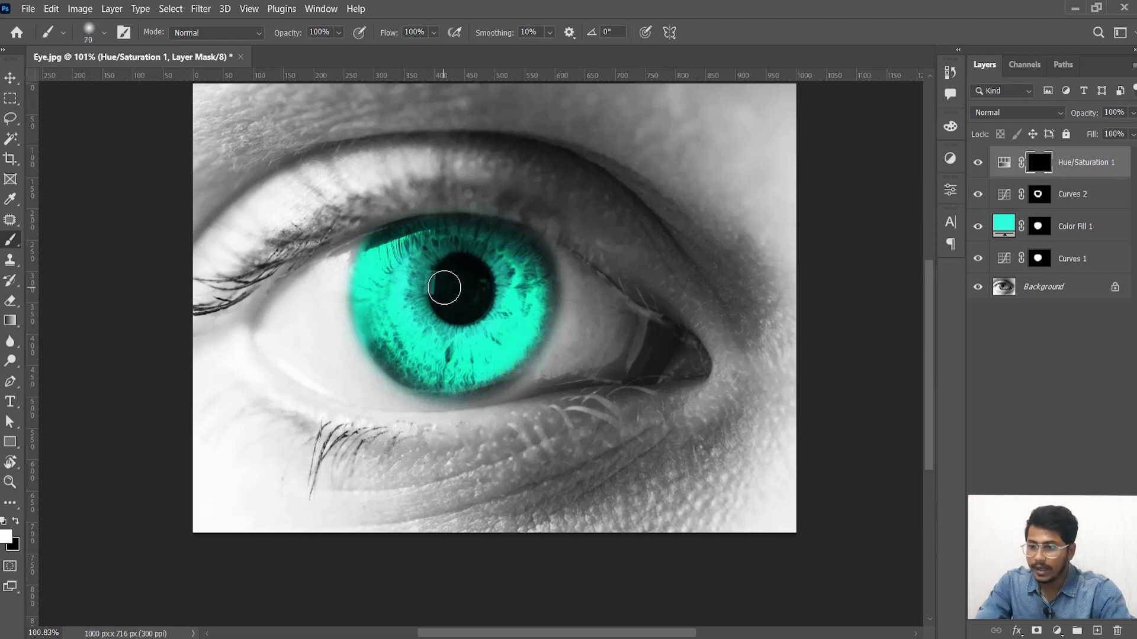
pyautogui.press(']')
pyautogui.press(']')
pyautogui.press(']')
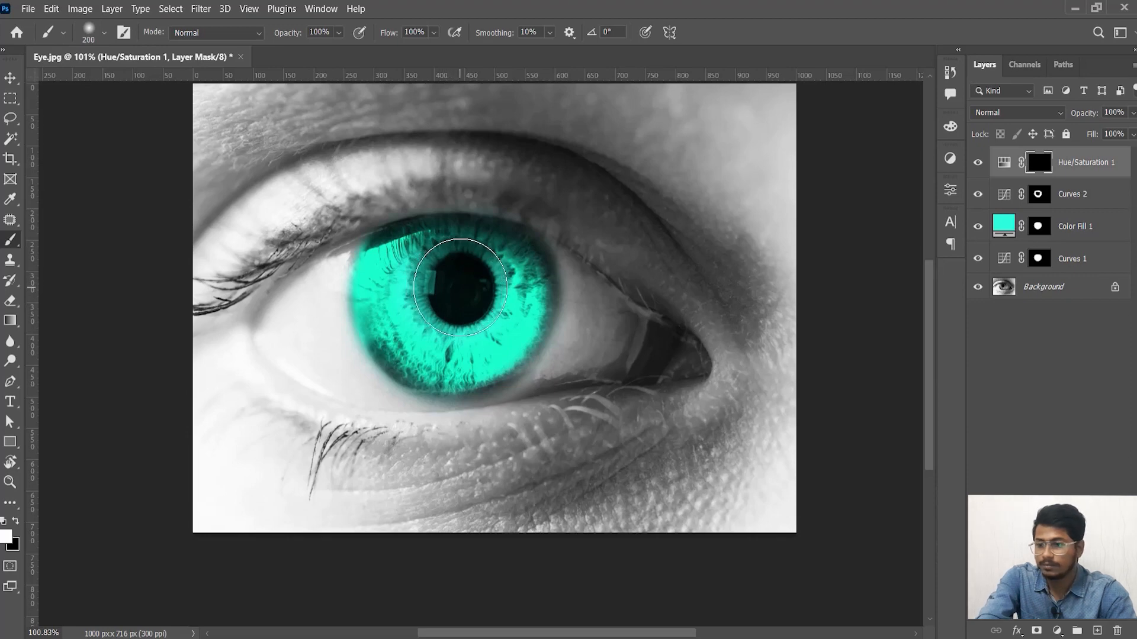
pyautogui.moveTo(460, 287); pyautogui.dragTo(456, 290)
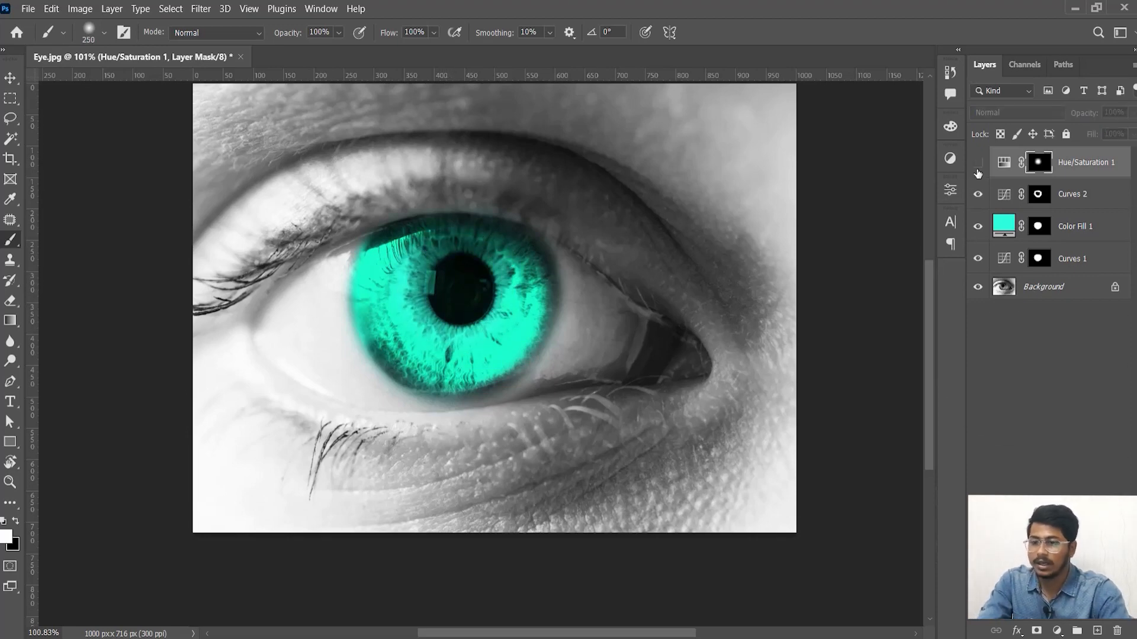
# Compare the eye with the Curves 2, Color Fill 1 and Hue/Saturation 1 layers each switched off and on
pyautogui.scroll(-2, 627, 287)
pyautogui.scroll(1, 628, 287)
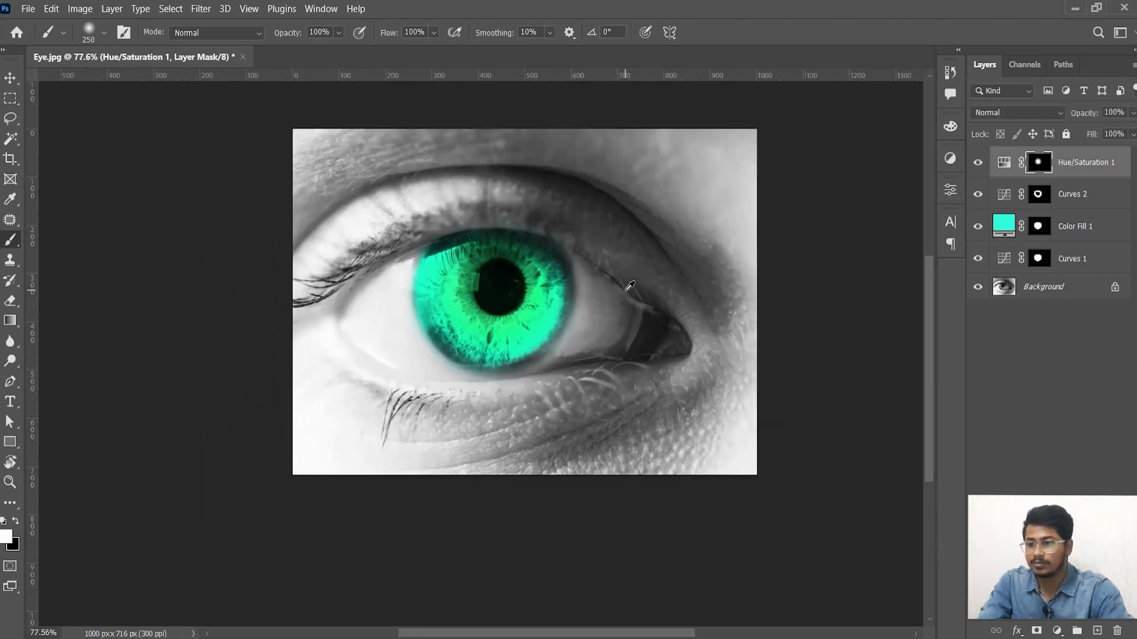
pyautogui.scroll(-2, 628, 287)
pyautogui.scroll(2, 605, 292)
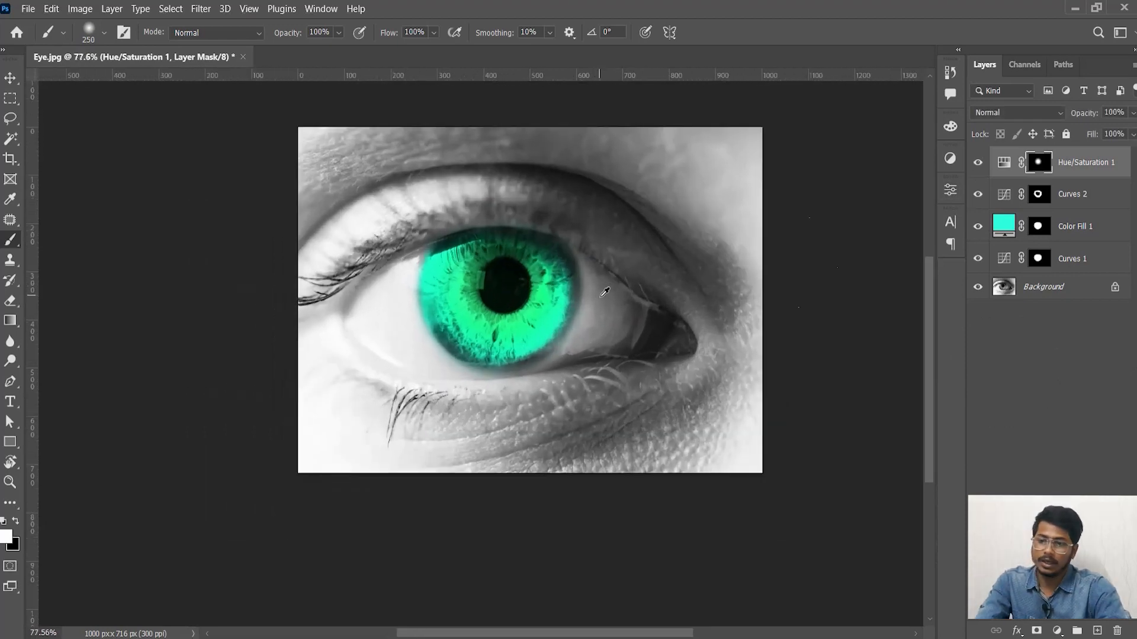
pyautogui.click(978, 195)
pyautogui.click(978, 194)
pyautogui.click(980, 228)
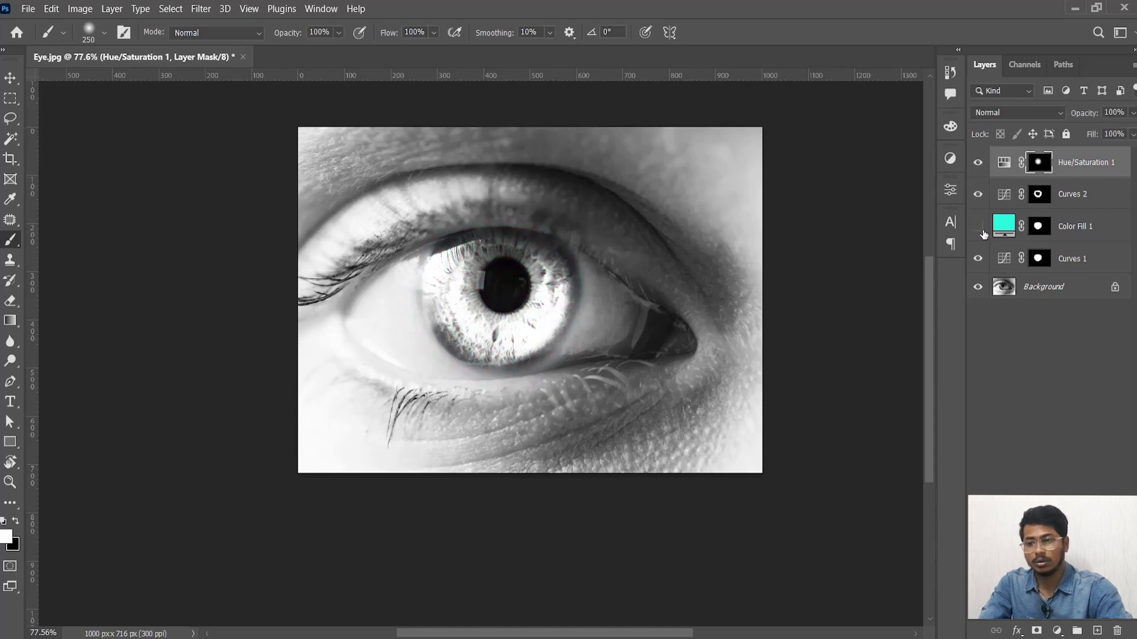
pyautogui.click(980, 228)
pyautogui.click(978, 164)
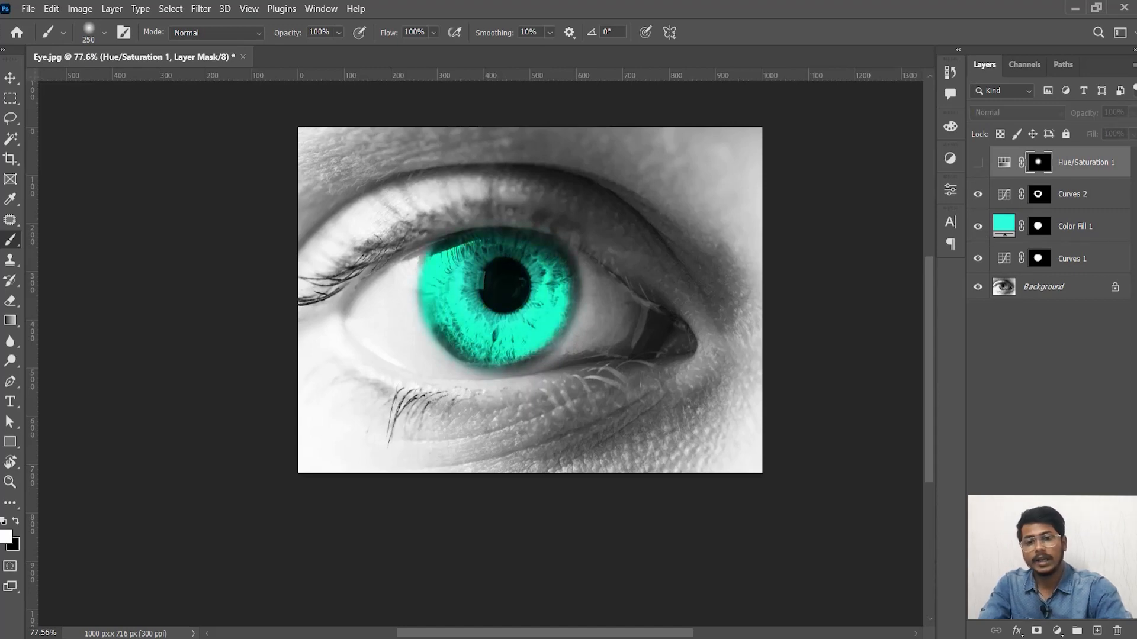
pyautogui.click(978, 163)
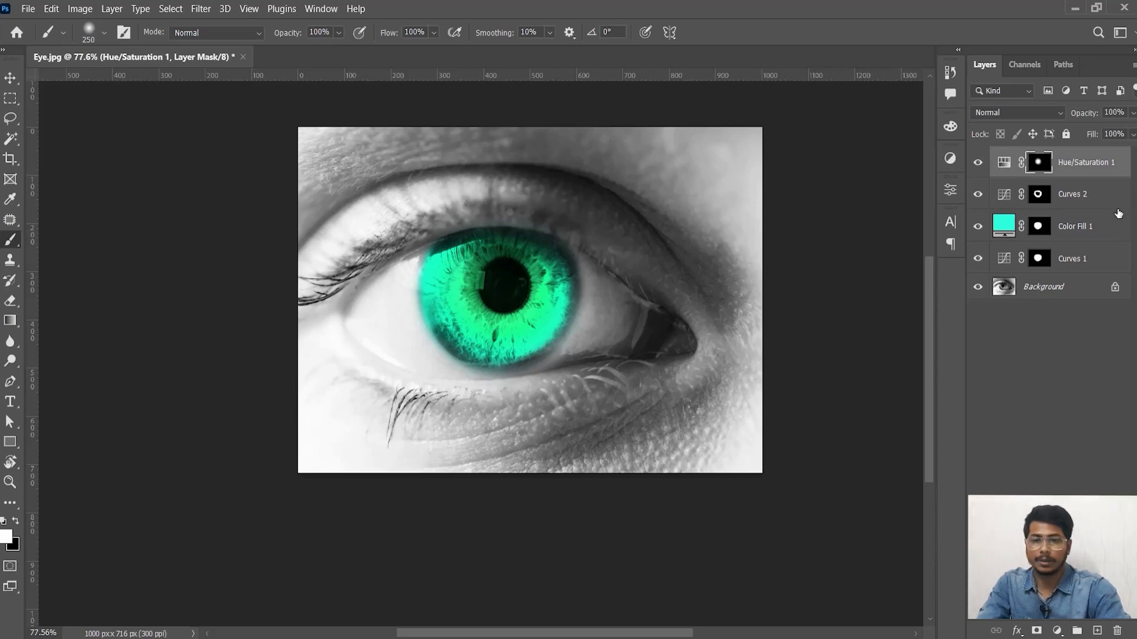
# Stamp all visible layers into a new top layer, hide the adjustment and fill layers beneath, and compare it with the original photo
pyautogui.hotkey('ctrl', 'shift', 'alt', 'e')
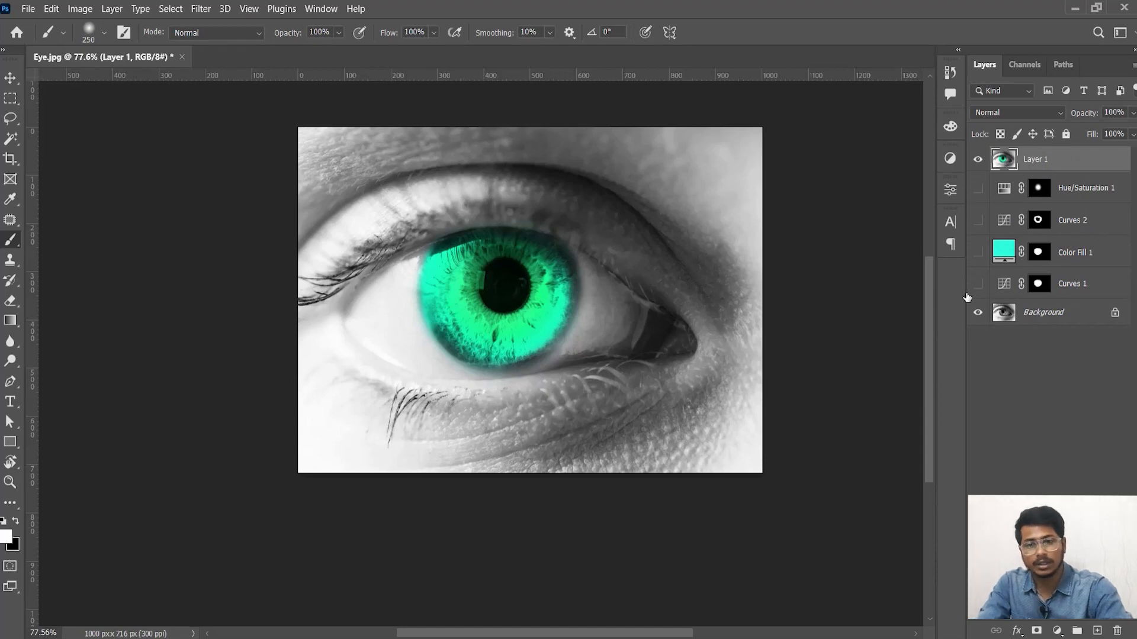
pyautogui.click(976, 160)
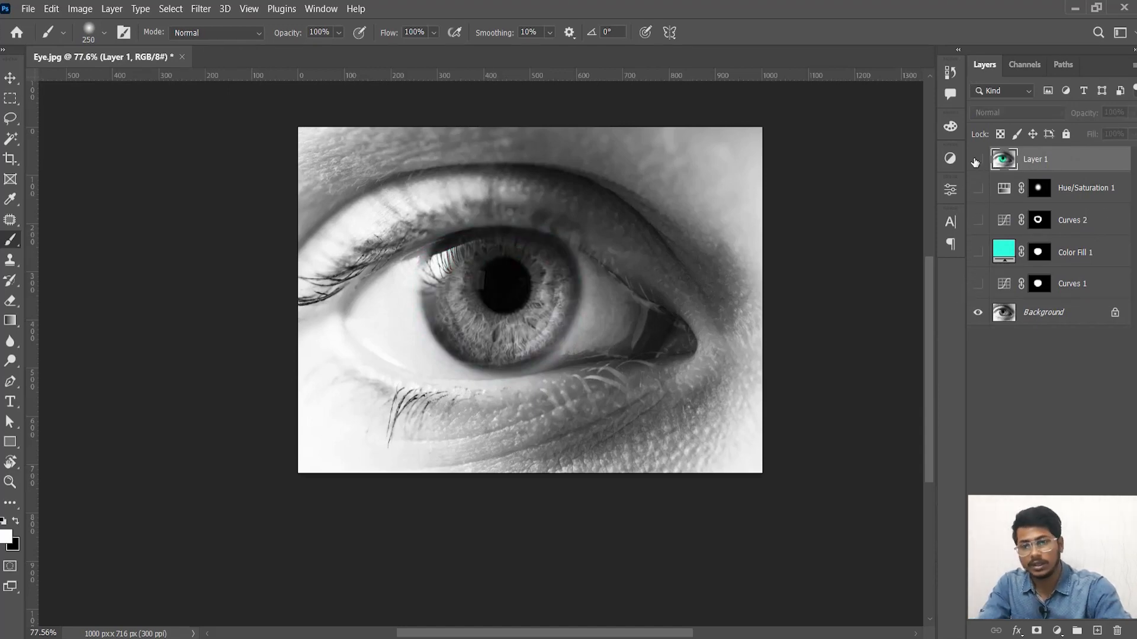
pyautogui.click(977, 160)
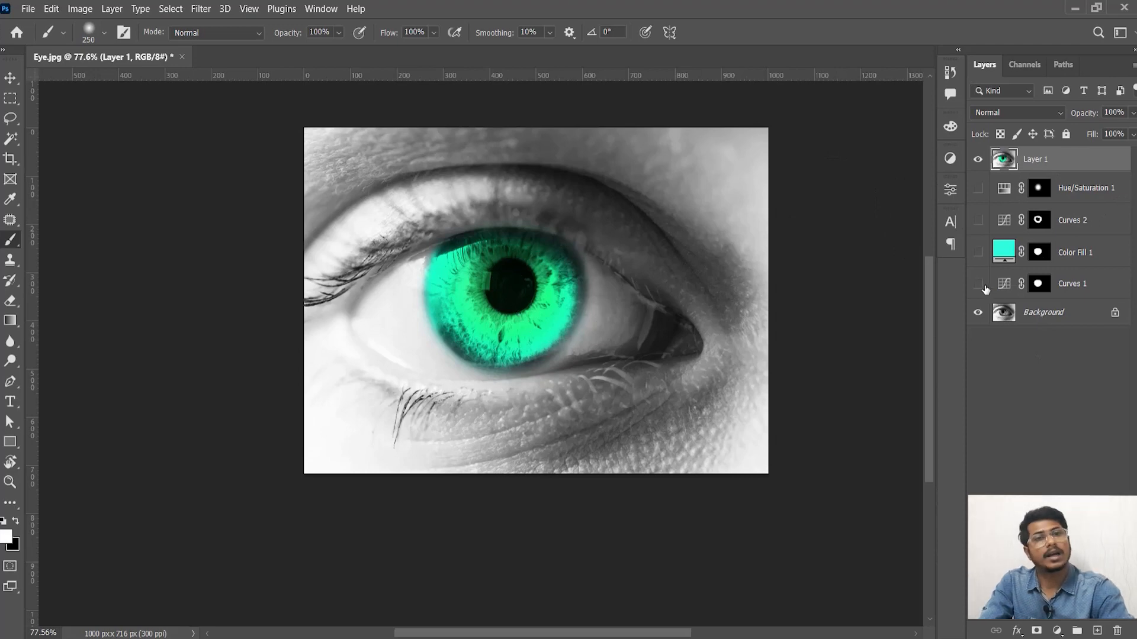
# Show the four adjustment and fill layers again and change the Color Fill 1 colour to purple #d53dfb
pyautogui.moveTo(977, 284); pyautogui.dragTo(977, 158)
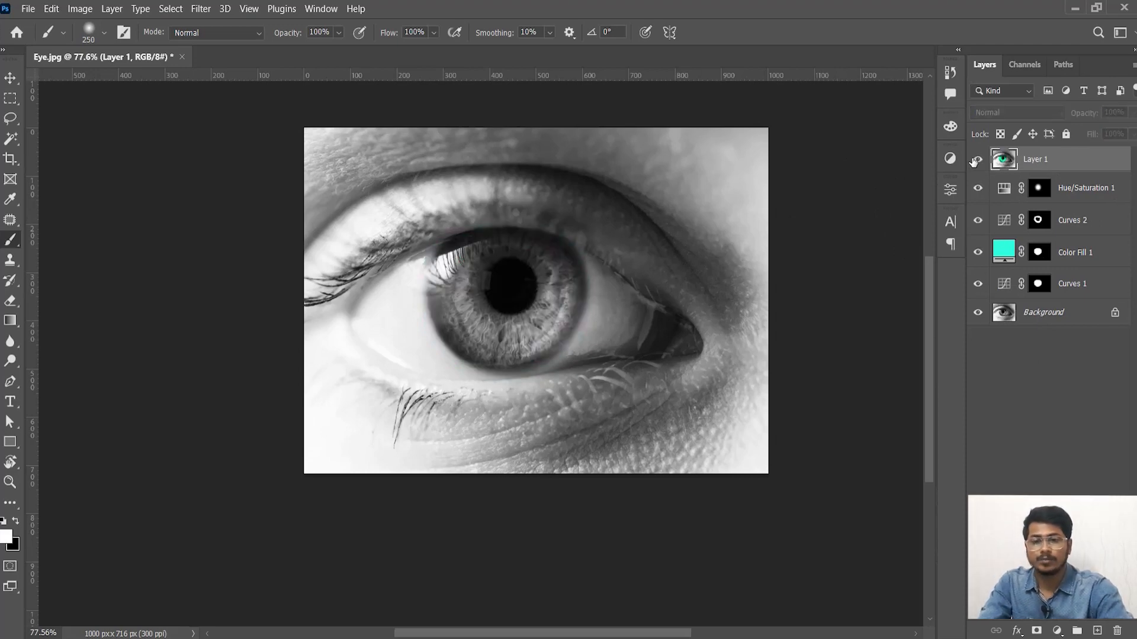
pyautogui.click(1002, 255)
pyautogui.doubleClick(1000, 255)
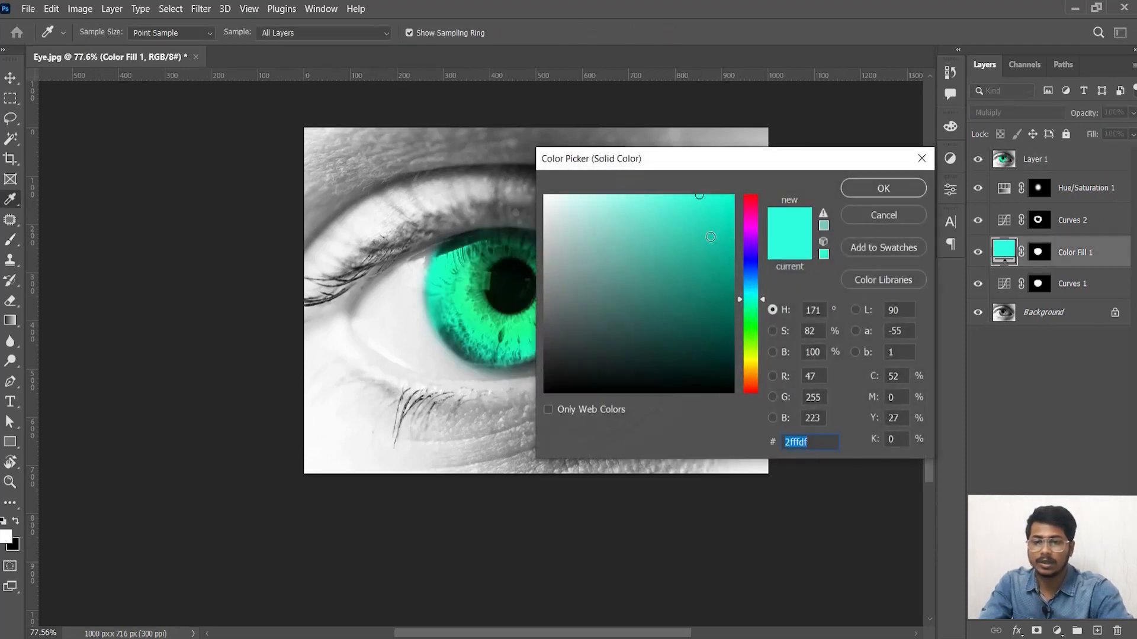
pyautogui.click(747, 278)
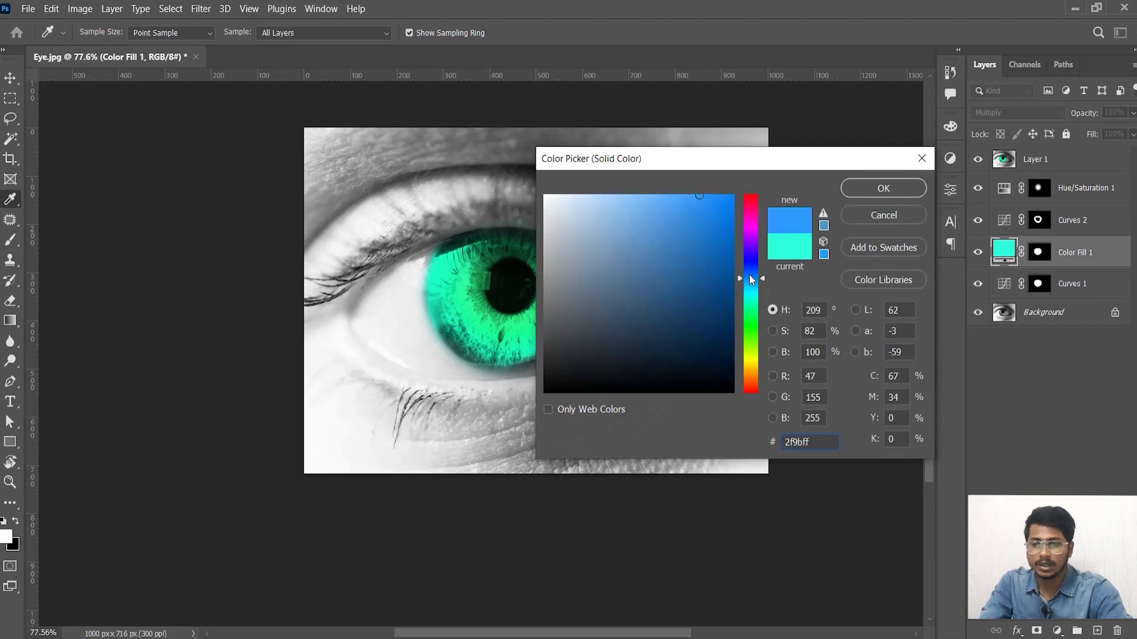
pyautogui.click(752, 244)
pyautogui.click(747, 235)
pyautogui.click(691, 198)
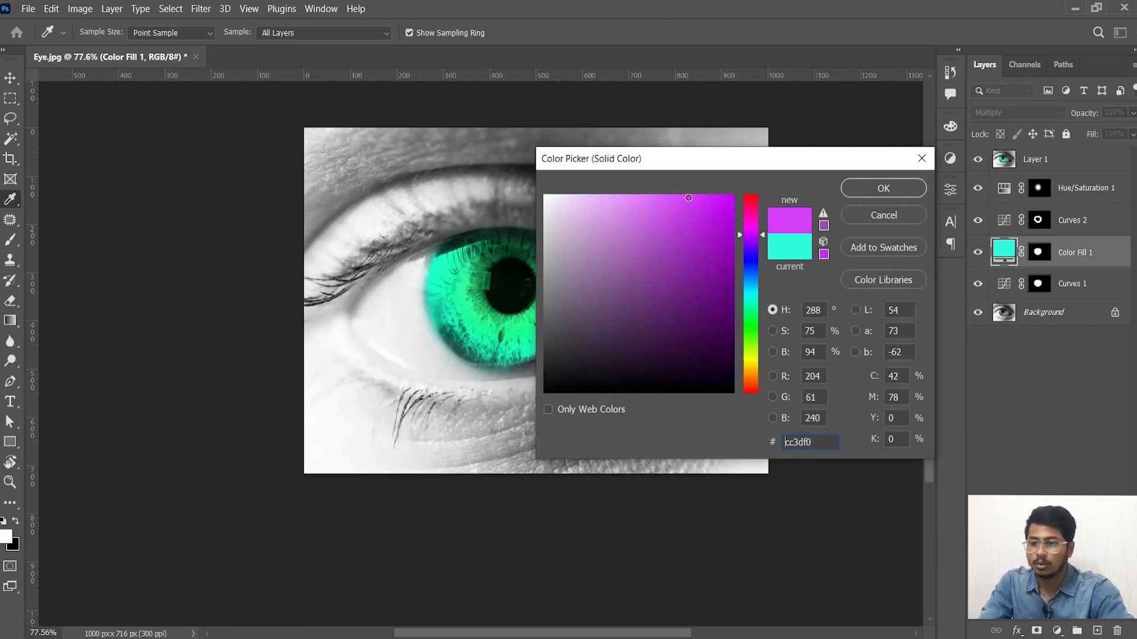
pyautogui.click(867, 187)
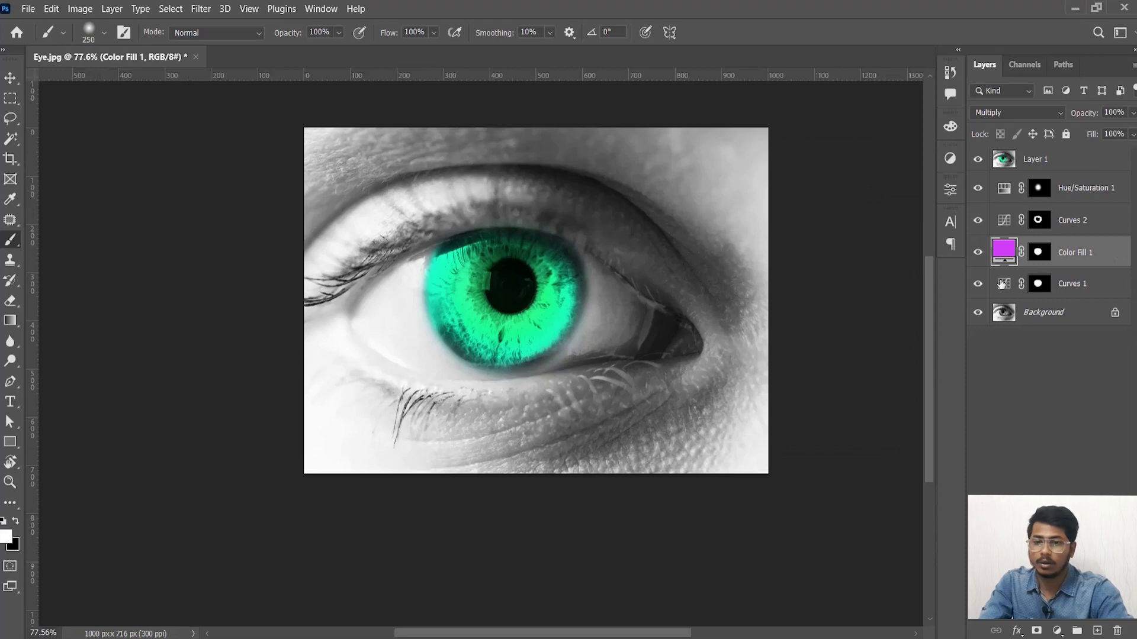
# Compare the green and purple iris versions by toggling the merged Layer 1, and leave that layer hidden
pyautogui.click(978, 159)
pyautogui.click(977, 188)
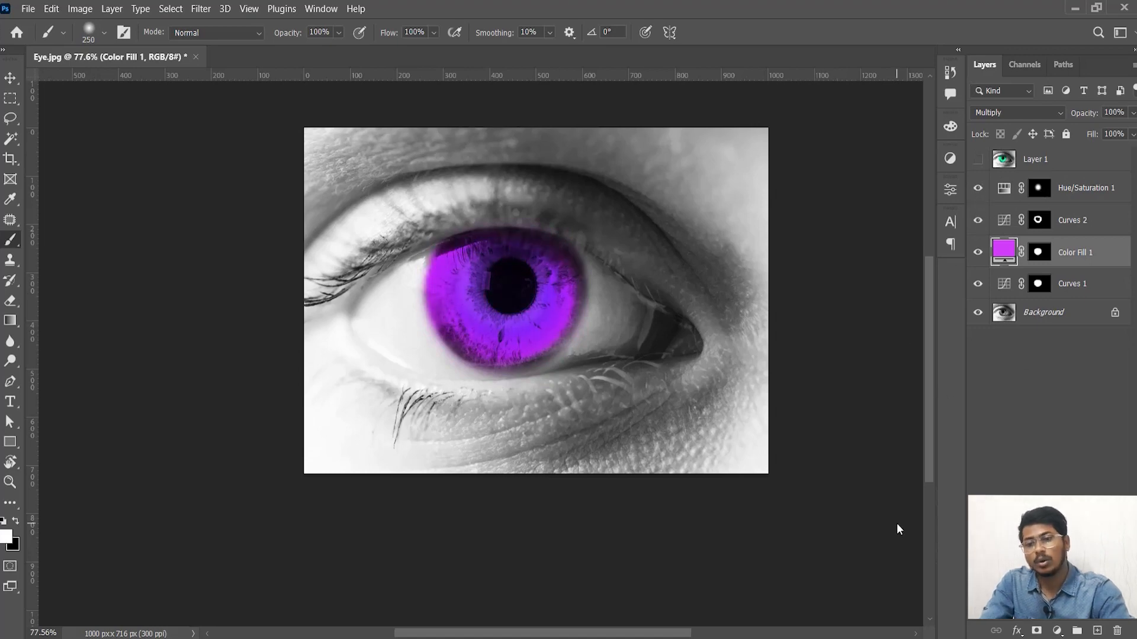
pyautogui.click(977, 160)
pyautogui.click(977, 160)
pyautogui.click(976, 160)
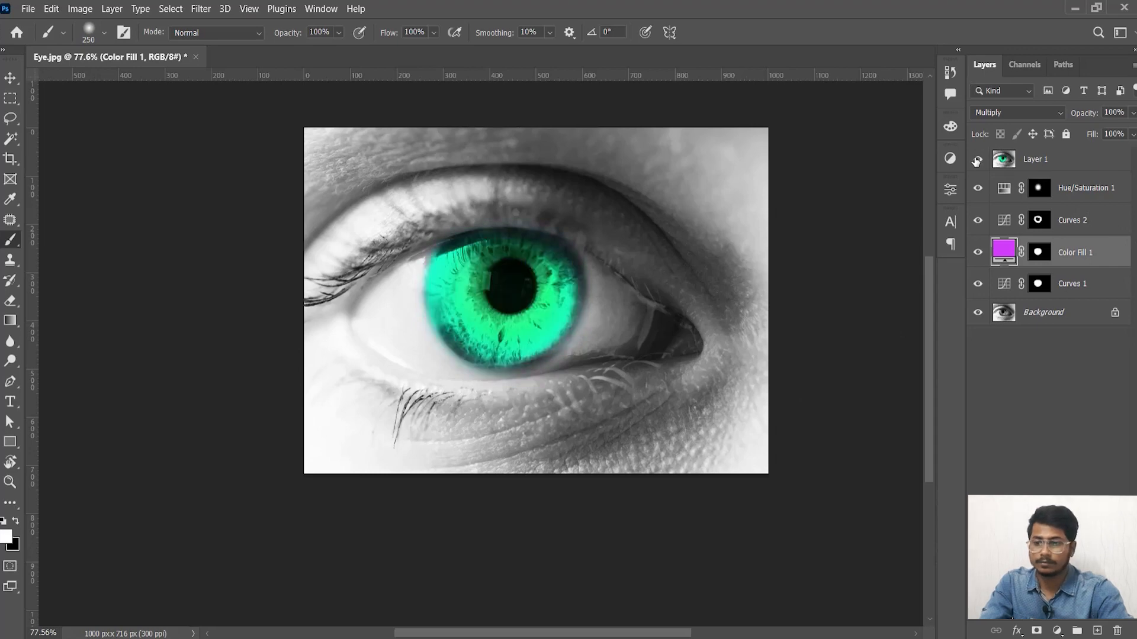
pyautogui.click(977, 160)
# Reopen the Color Fill 1 colour, adjust its hue within the purple range and accept it
pyautogui.doubleClick(1005, 255)
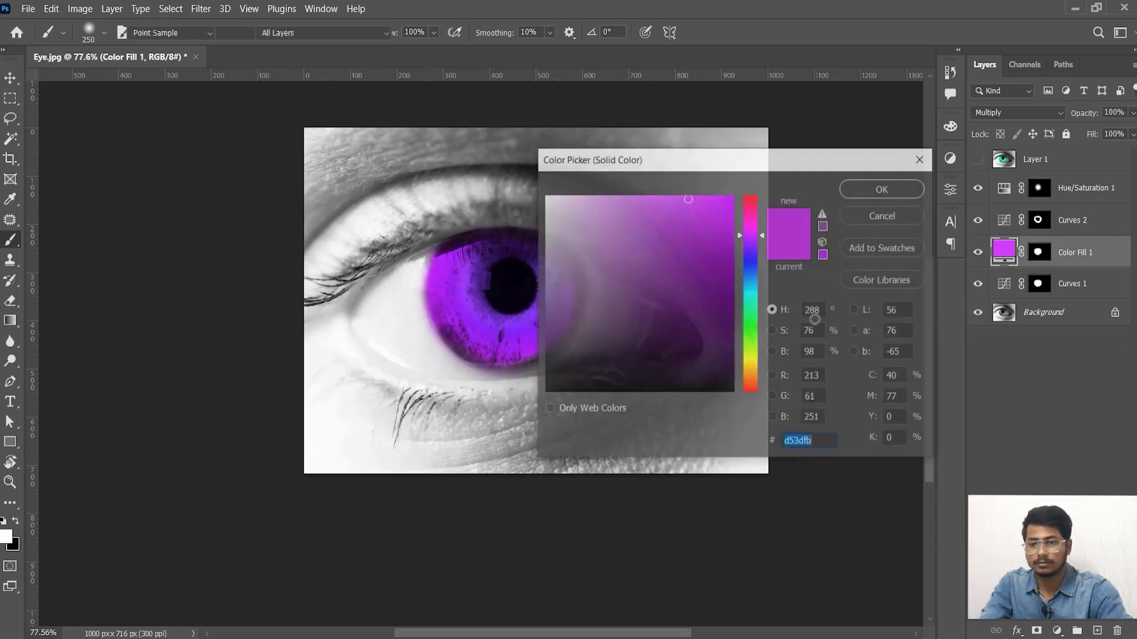
pyautogui.moveTo(751, 237)
pyautogui.mouseDown()
pyautogui.moveTo(757, 382)
pyautogui.moveTo(755, 201)
pyautogui.moveTo(740, 376)
pyautogui.moveTo(743, 237)
pyautogui.mouseUp()
pyautogui.click(909, 188)
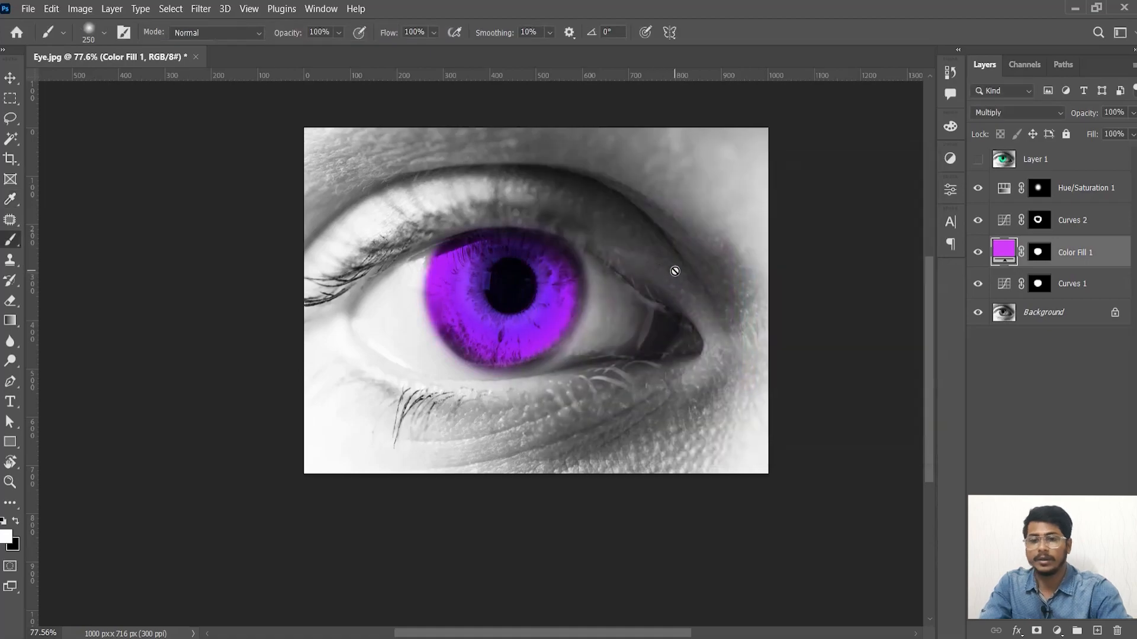